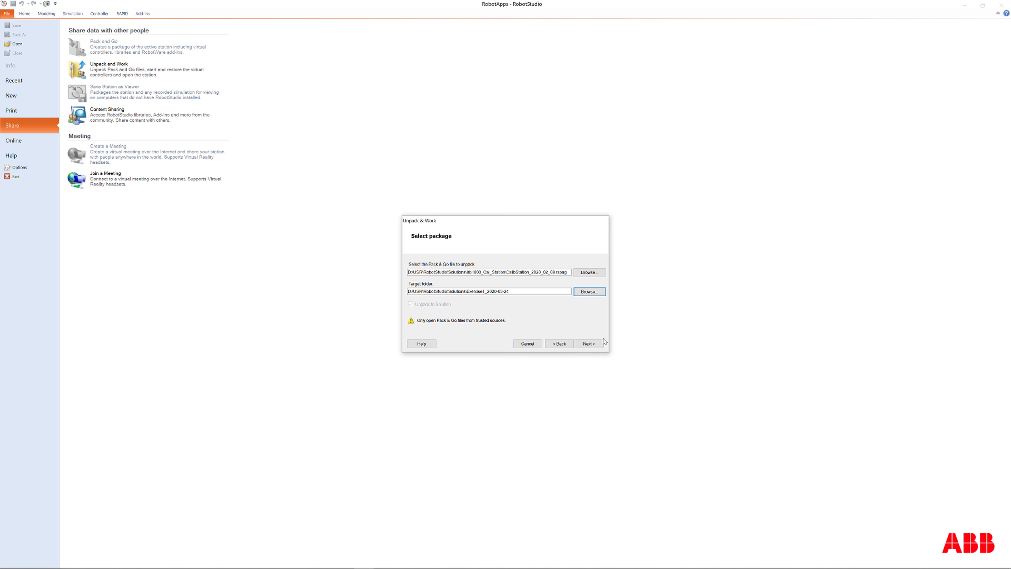
# Unpack the CalibStation_2020_02_09 package into Exercise1_2020-03-24, loading library files from Pack & Go, with RobotWare 6.10.00.00 and automatic backup restore.
pyautogui.click(591, 344)
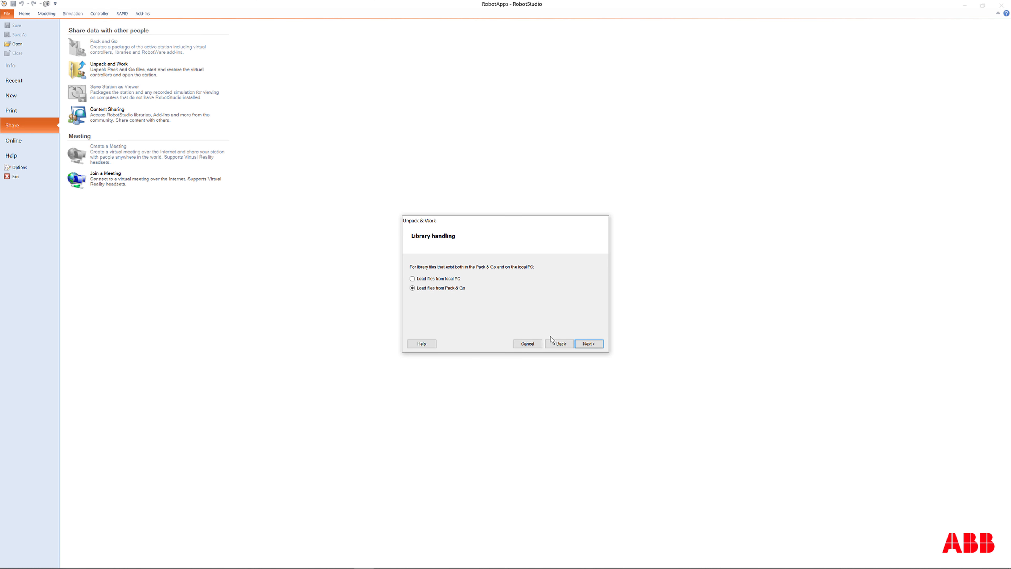
pyautogui.click(586, 345)
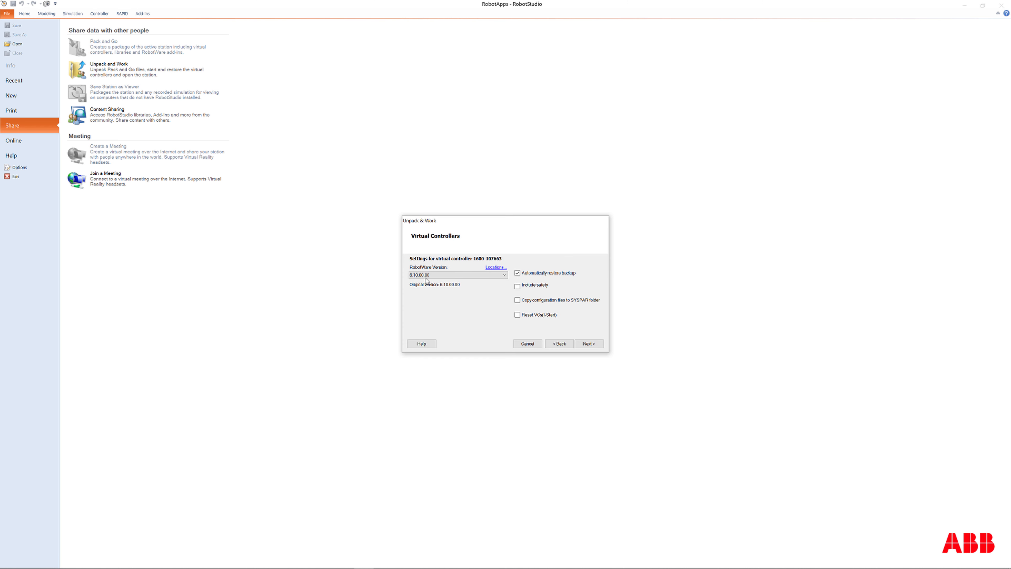
pyautogui.click(585, 345)
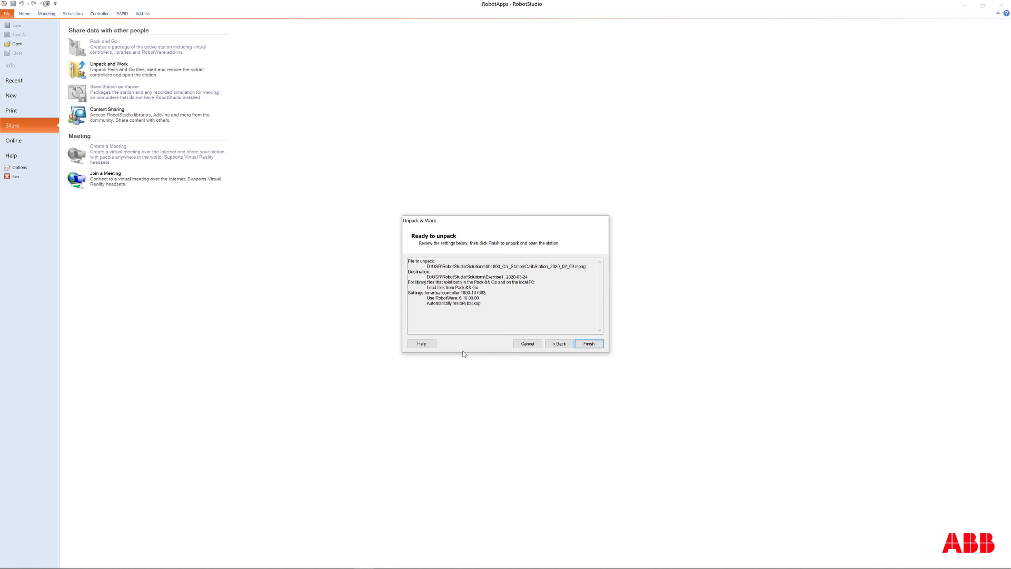
pyautogui.click(583, 345)
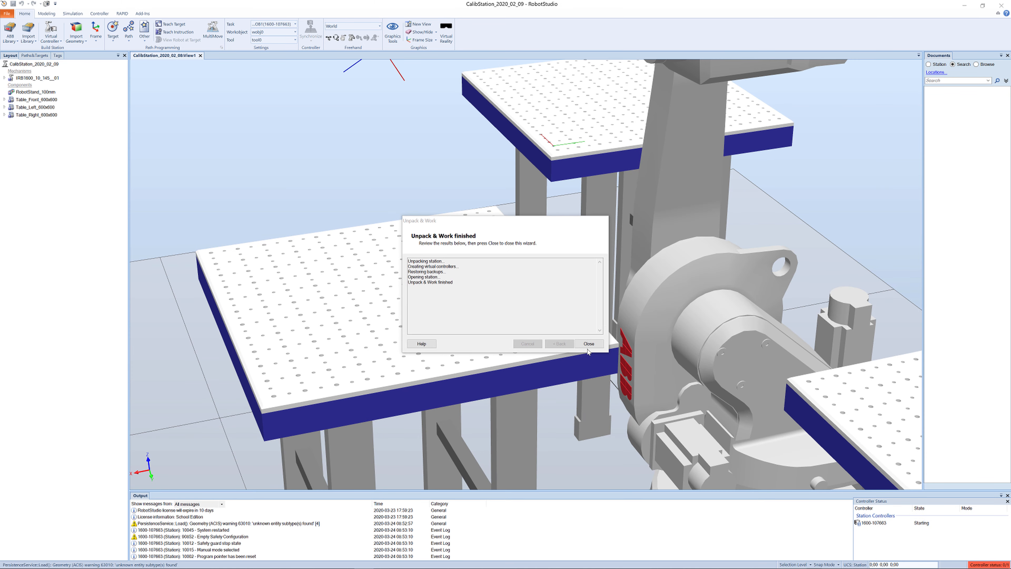
pyautogui.click(590, 343)
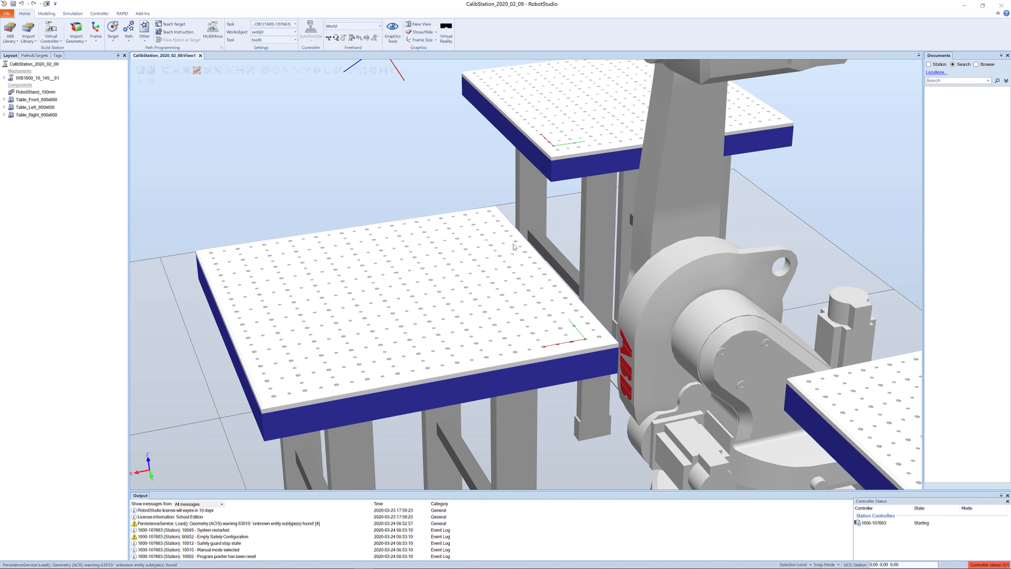
# Examine the station layout with the robot and its three tables, centring the view on the robot's tool flange.
pyautogui.scroll(-3, 534, 213)
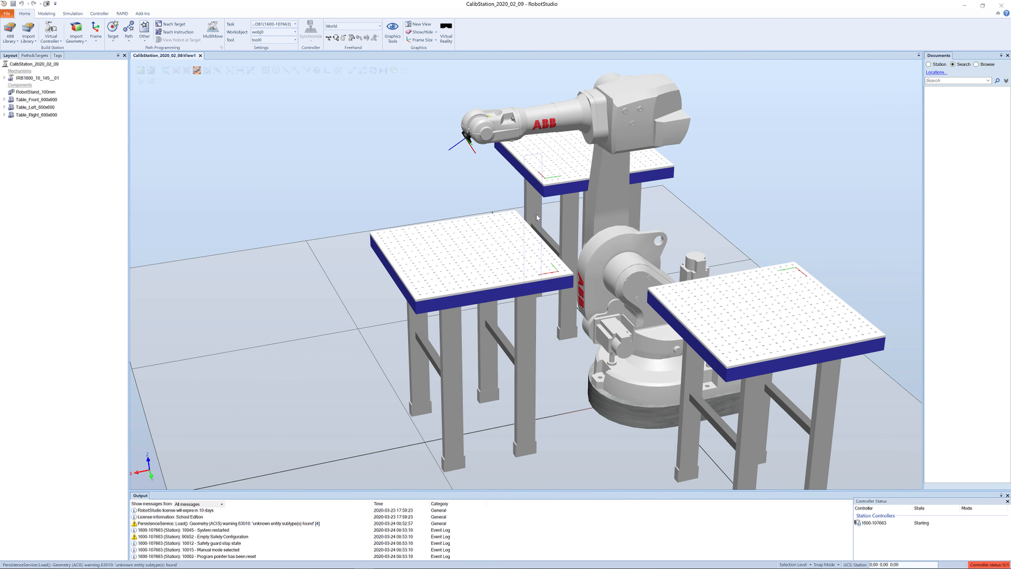
pyautogui.scroll(-2, 537, 204)
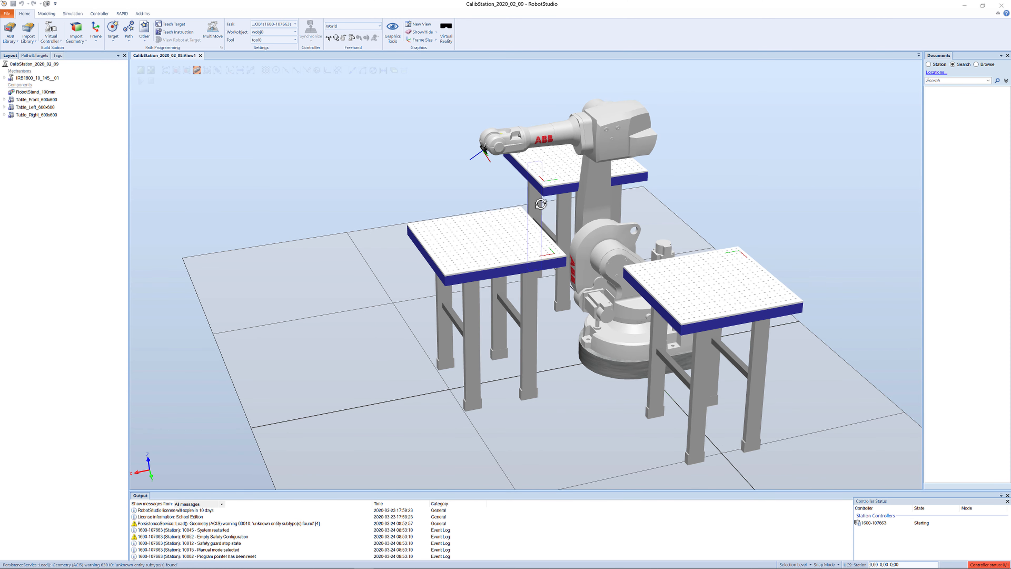
pyautogui.keyDown('ctrl'); pyautogui.keyDown('shift'); pyautogui.moveTo(541, 204); pyautogui.dragTo(583, 215); pyautogui.keyUp('shift'); pyautogui.keyUp('ctrl')
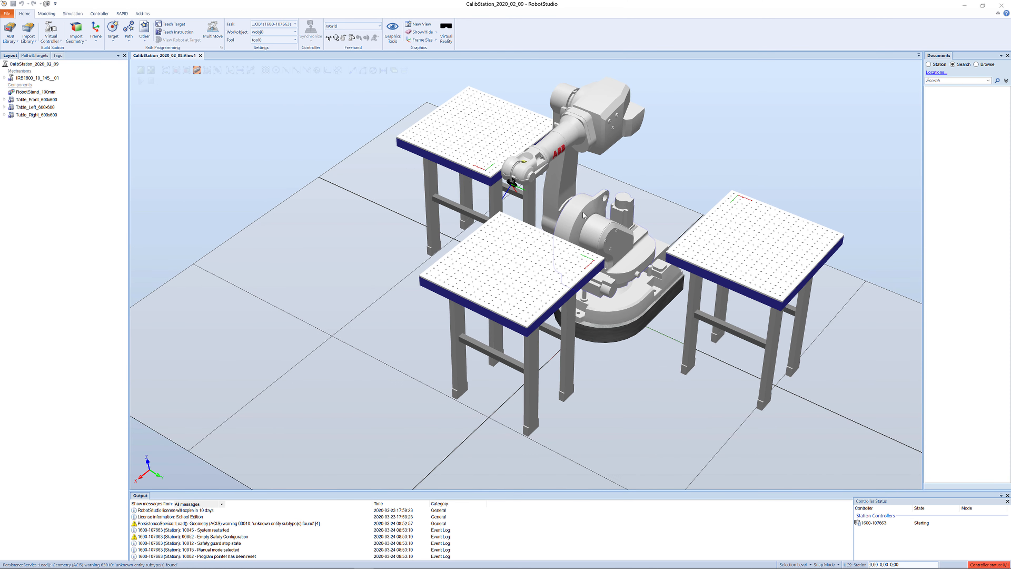
pyautogui.rightClick(511, 183)
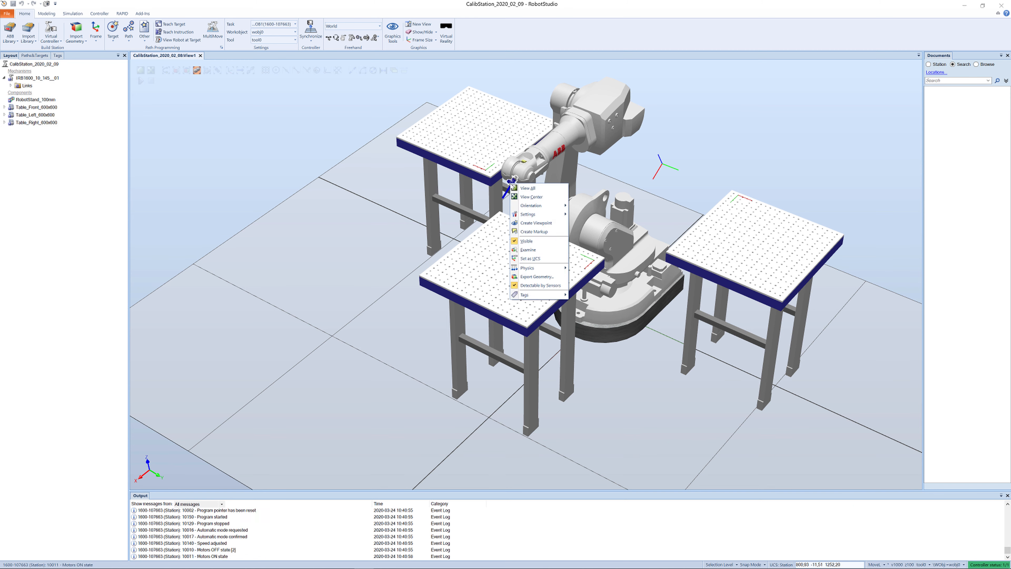
pyautogui.click(530, 197)
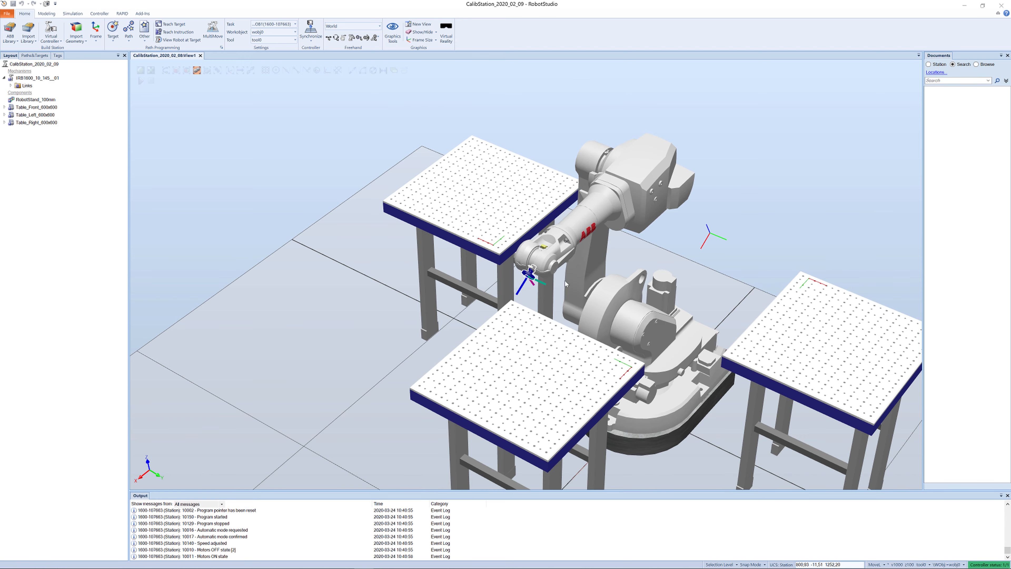
pyautogui.moveTo(566, 284)
pyautogui.keyDown('ctrl'); pyautogui.keyDown('shift'); pyautogui.mouseDown()
pyautogui.moveTo(589, 289)
pyautogui.moveTo(574, 276)
pyautogui.moveTo(585, 277)
pyautogui.mouseUp(); pyautogui.keyUp('shift'); pyautogui.keyUp('ctrl')
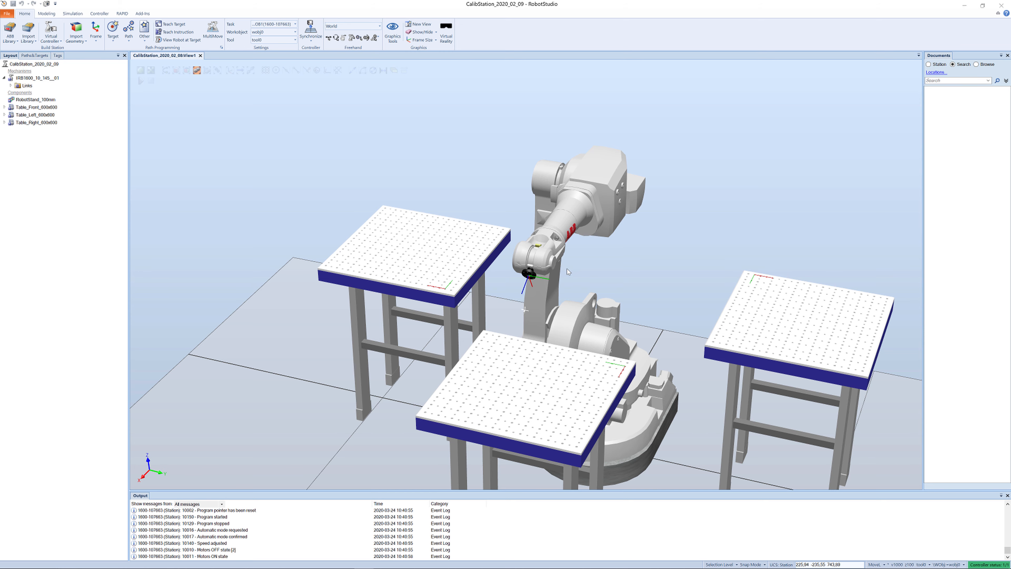
pyautogui.keyDown('ctrl'); pyautogui.keyDown('shift'); pyautogui.moveTo(567, 269); pyautogui.dragTo(558, 223); pyautogui.keyUp('shift'); pyautogui.keyUp('ctrl')
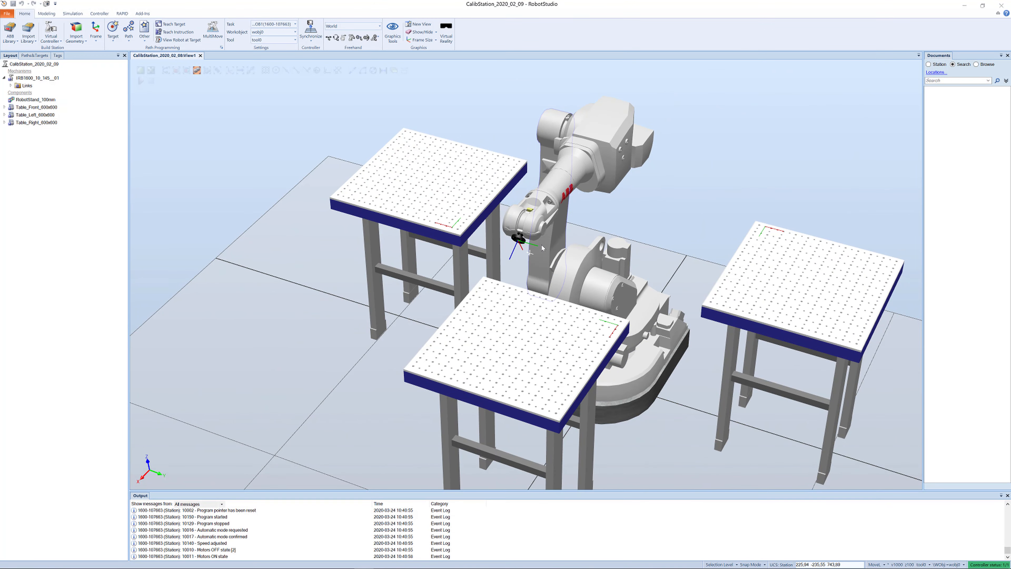
pyautogui.scroll(-5, 542, 248)
pyautogui.scroll(5, 559, 263)
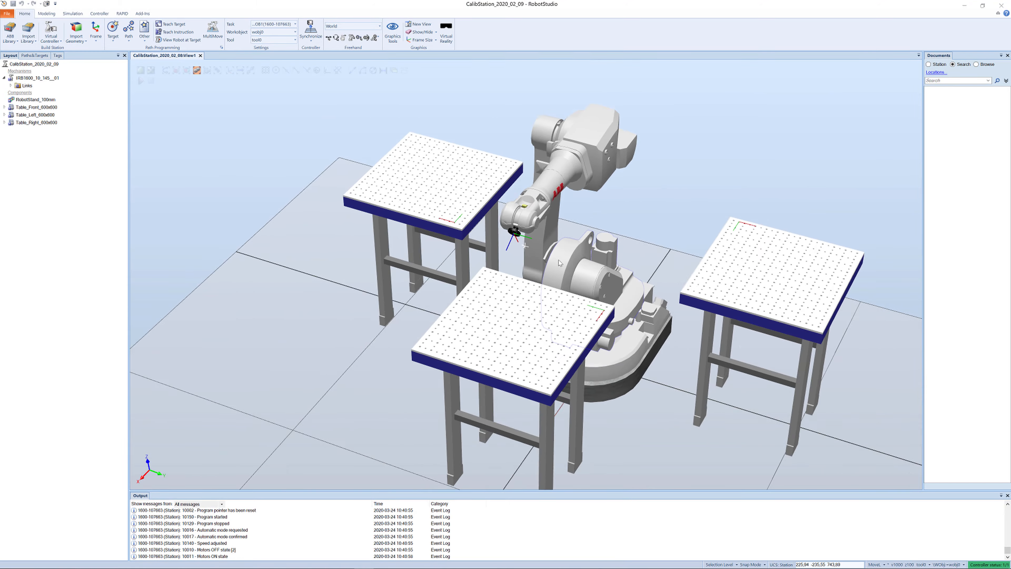
pyautogui.scroll(-5, 559, 263)
pyautogui.scroll(6, 560, 262)
pyautogui.scroll(-2, 561, 265)
pyautogui.scroll(2, 562, 267)
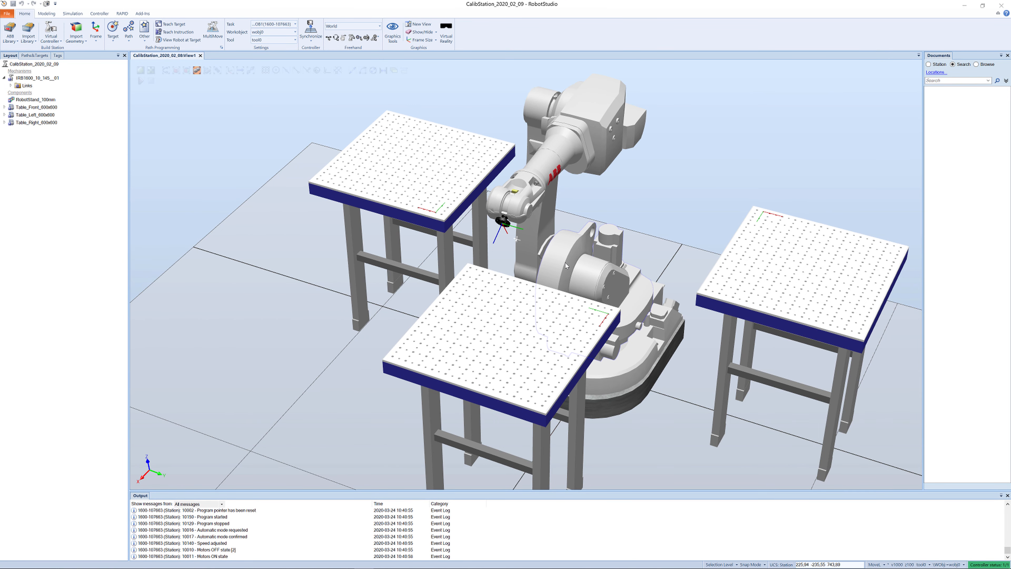
pyautogui.moveTo(566, 262)
pyautogui.keyDown('ctrl'); pyautogui.keyDown('shift'); pyautogui.mouseDown()
pyautogui.moveTo(555, 271)
pyautogui.moveTo(557, 261)
pyautogui.mouseUp(); pyautogui.keyUp('shift'); pyautogui.keyUp('ctrl')
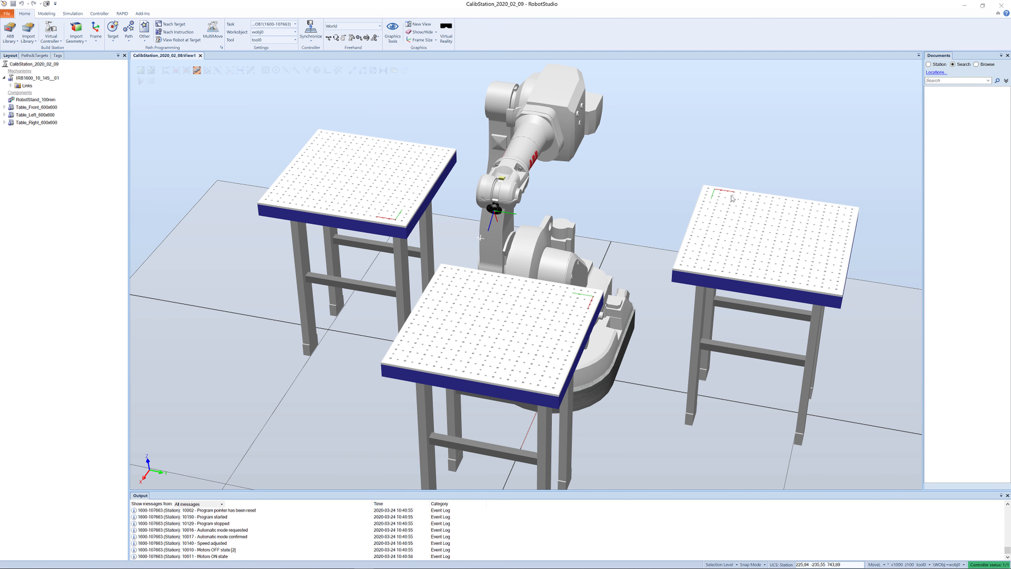
# Inspect the coordinate frames and hole patterns on the tables around the robot.
pyautogui.keyDown('ctrl'); pyautogui.keyDown('shift'); pyautogui.moveTo(724, 180); pyautogui.dragTo(641, 222); pyautogui.keyUp('shift'); pyautogui.keyUp('ctrl')
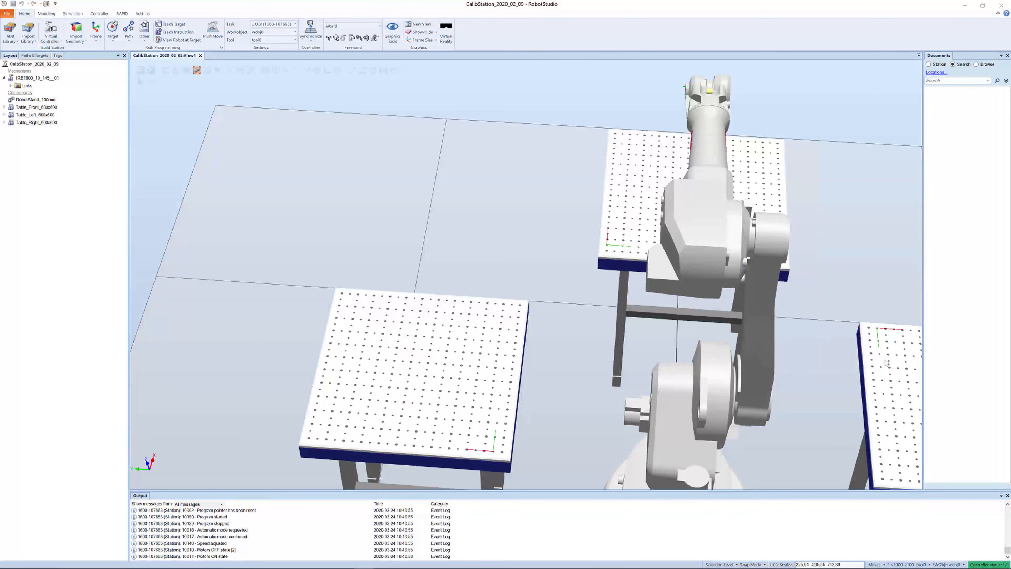
pyautogui.keyDown('ctrl'); pyautogui.keyDown('shift'); pyautogui.moveTo(652, 284); pyautogui.dragTo(637, 267); pyautogui.keyUp('shift'); pyautogui.keyUp('ctrl')
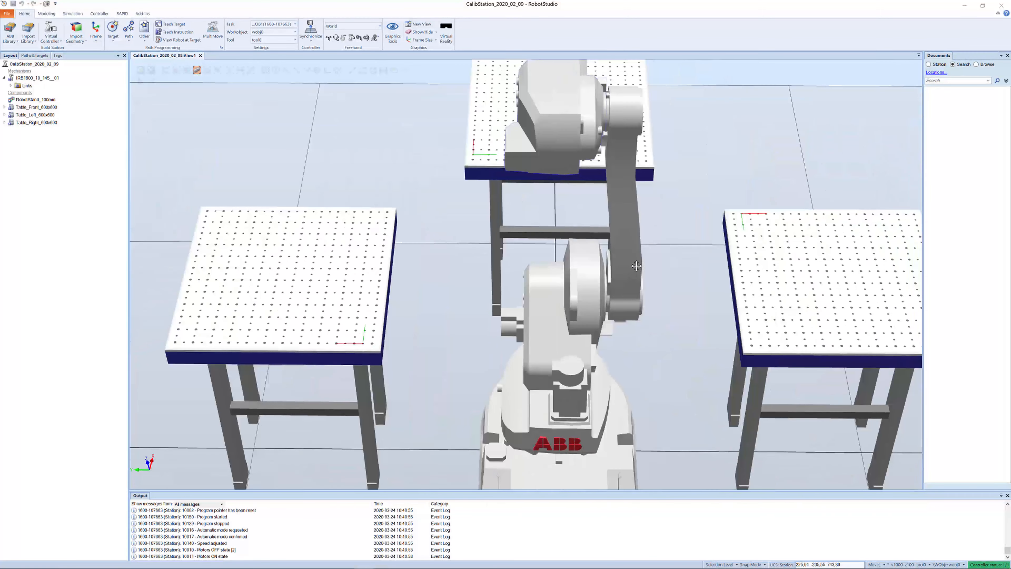
pyautogui.scroll(5, 524, 339)
pyautogui.keyDown('ctrl'); pyautogui.moveTo(525, 339); pyautogui.dragTo(561, 320); pyautogui.keyUp('ctrl')
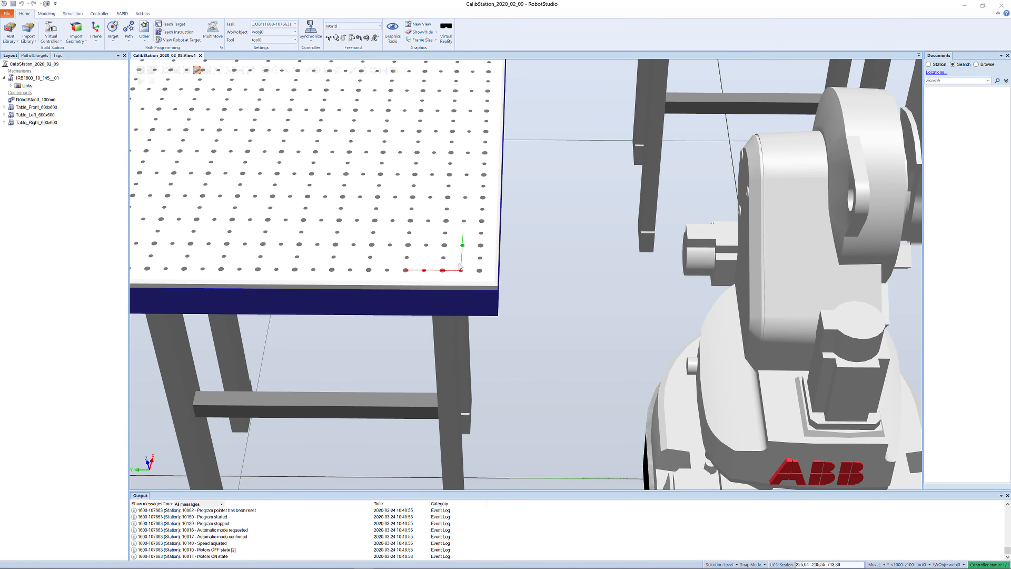
pyautogui.keyDown('ctrl'); pyautogui.moveTo(512, 272); pyautogui.dragTo(527, 278); pyautogui.keyUp('ctrl')
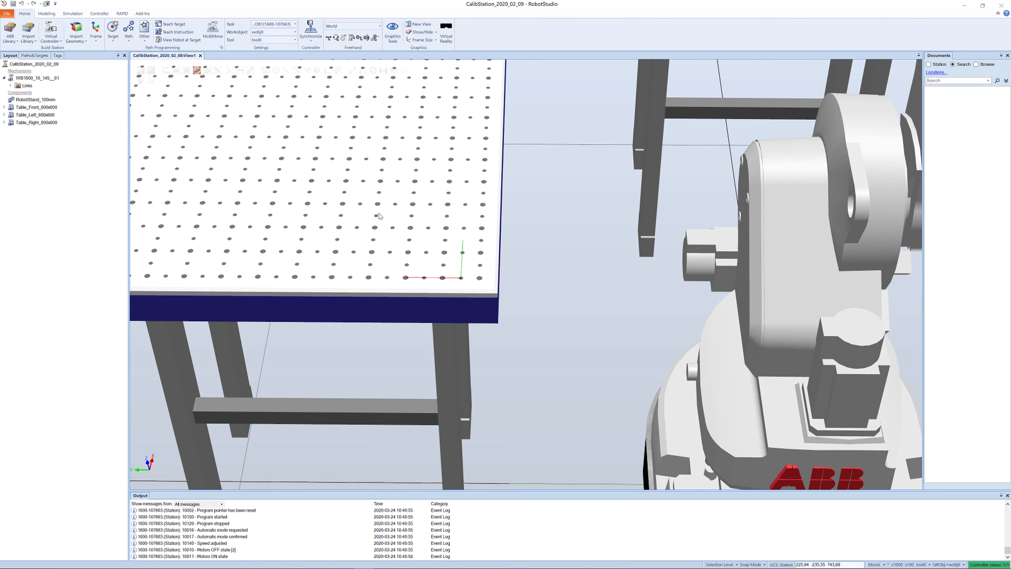
pyautogui.keyDown('ctrl'); pyautogui.keyDown('shift'); pyautogui.moveTo(658, 198); pyautogui.dragTo(731, 196); pyautogui.keyUp('shift'); pyautogui.keyUp('ctrl')
pyautogui.scroll(-5, 715, 235)
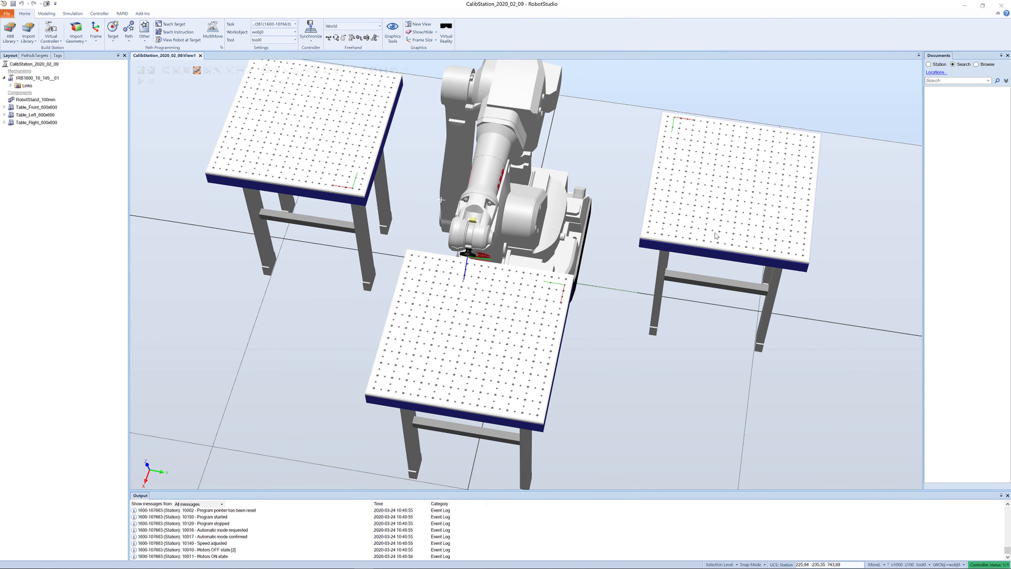
pyautogui.scroll(-5, 715, 235)
pyautogui.scroll(4, 669, 240)
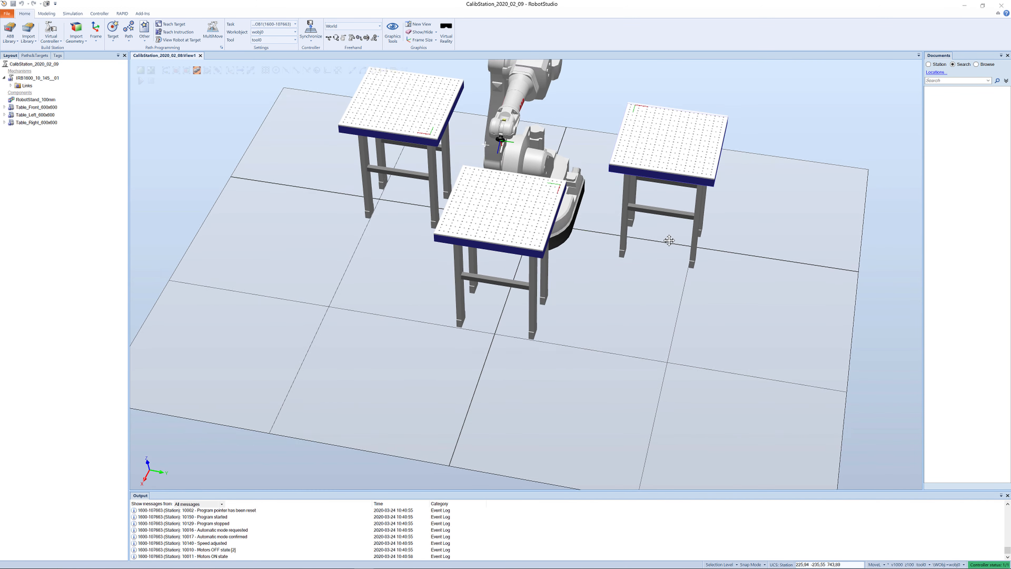
pyautogui.scroll(-3, 673, 255)
pyautogui.scroll(5, 670, 255)
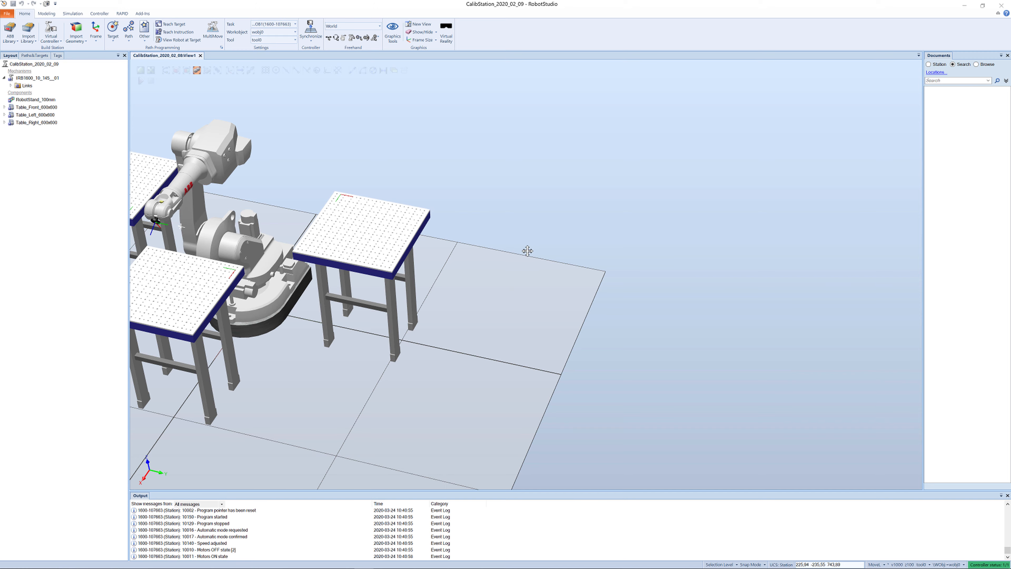
pyautogui.keyDown('ctrl'); pyautogui.moveTo(528, 251); pyautogui.dragTo(558, 249); pyautogui.keyUp('ctrl')
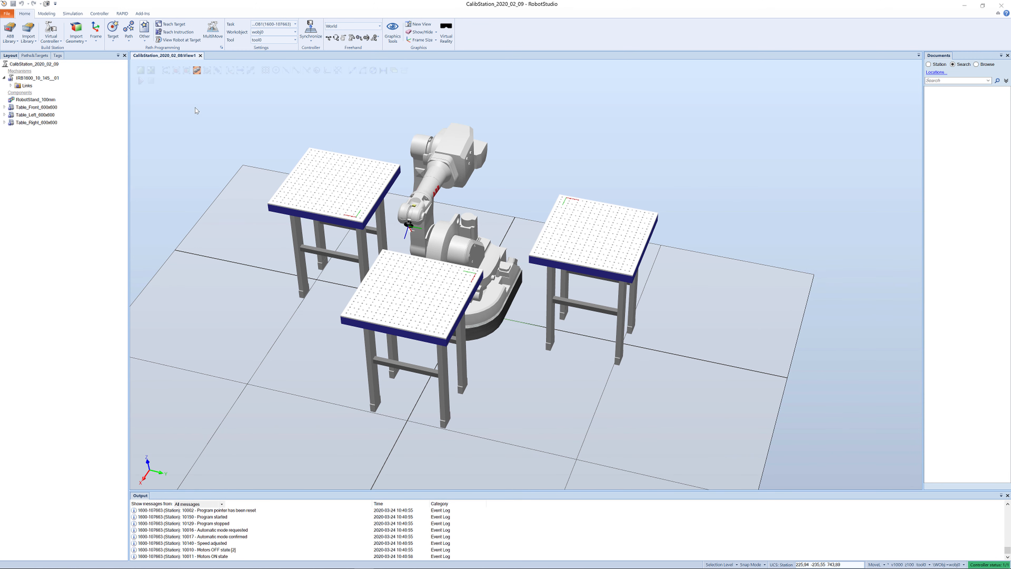
# Import the calibration tool CalibTool.rslib from the Libraries\Tools folder into the station.
pyautogui.click(36, 43)
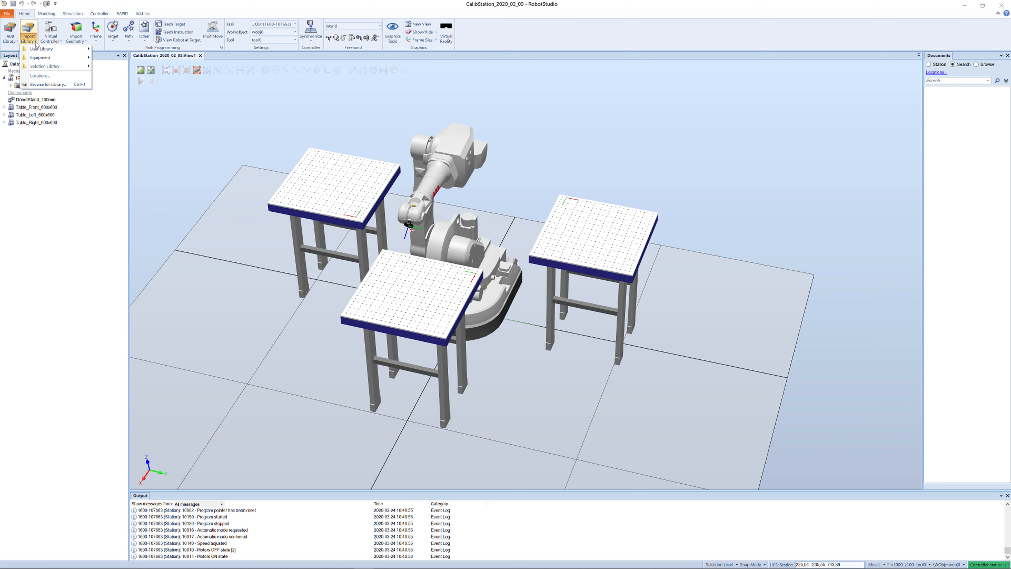
pyautogui.click(48, 85)
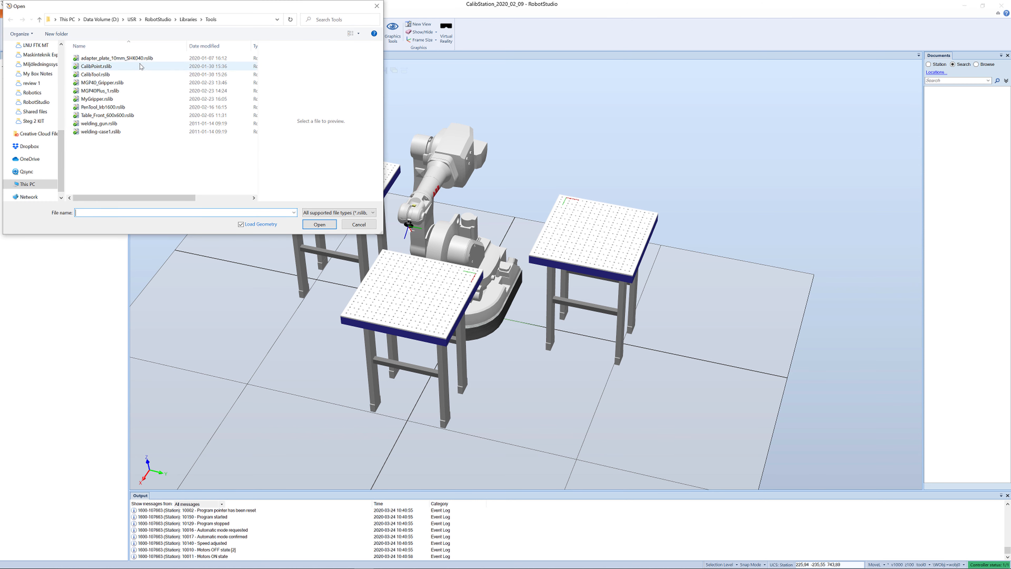
pyautogui.click(86, 77)
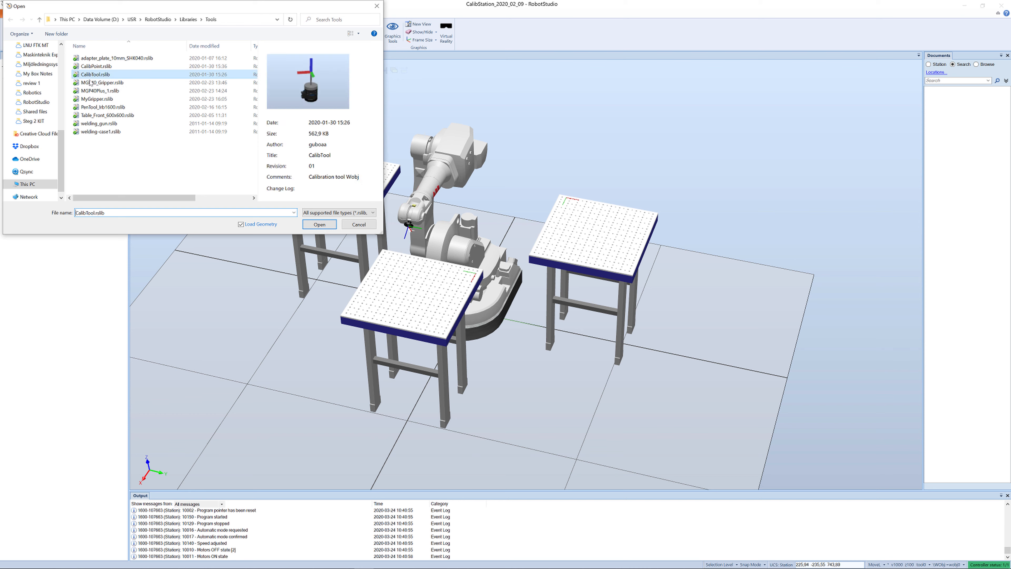
pyautogui.click(319, 224)
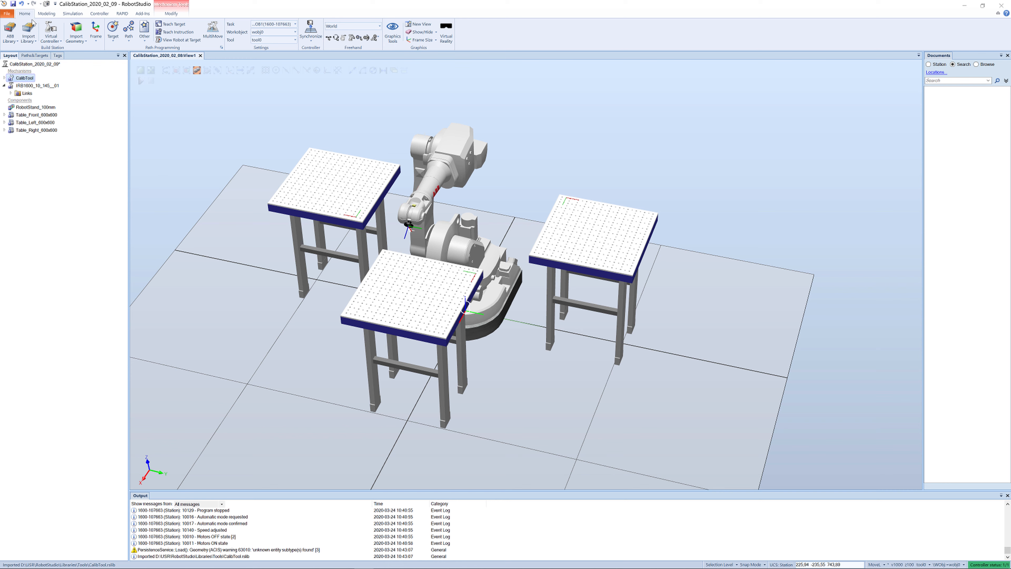
# Import the reference plate Platta01.rslib from the Libraries\Fixtures\RefPlates folder into the station.
pyautogui.click(34, 41)
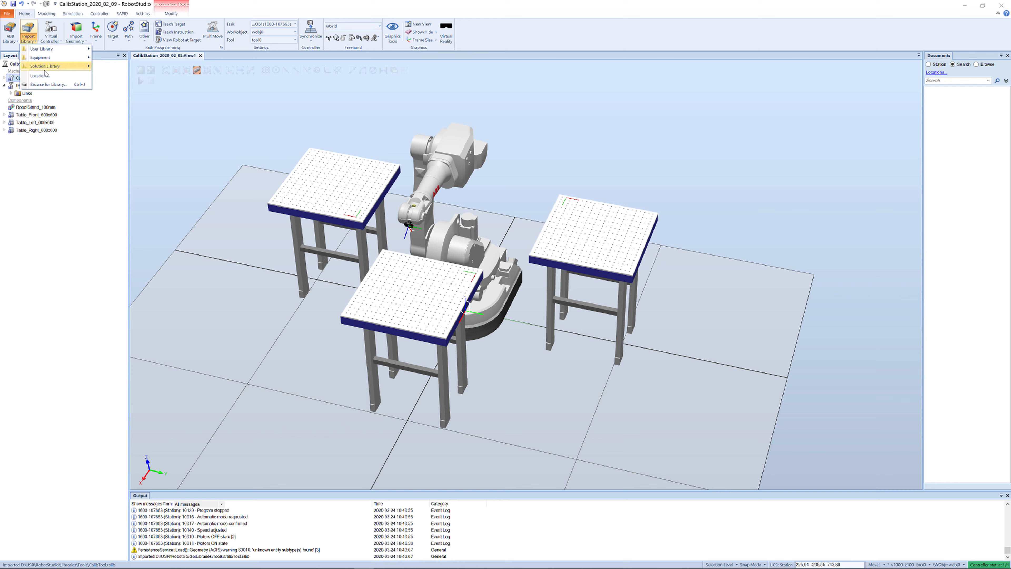
pyautogui.click(48, 85)
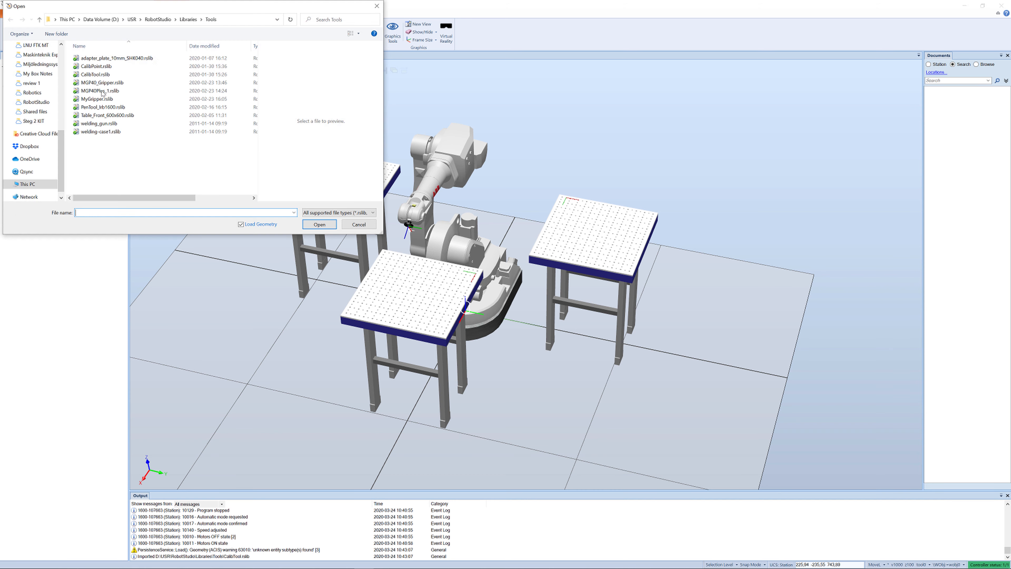
pyautogui.click(188, 19)
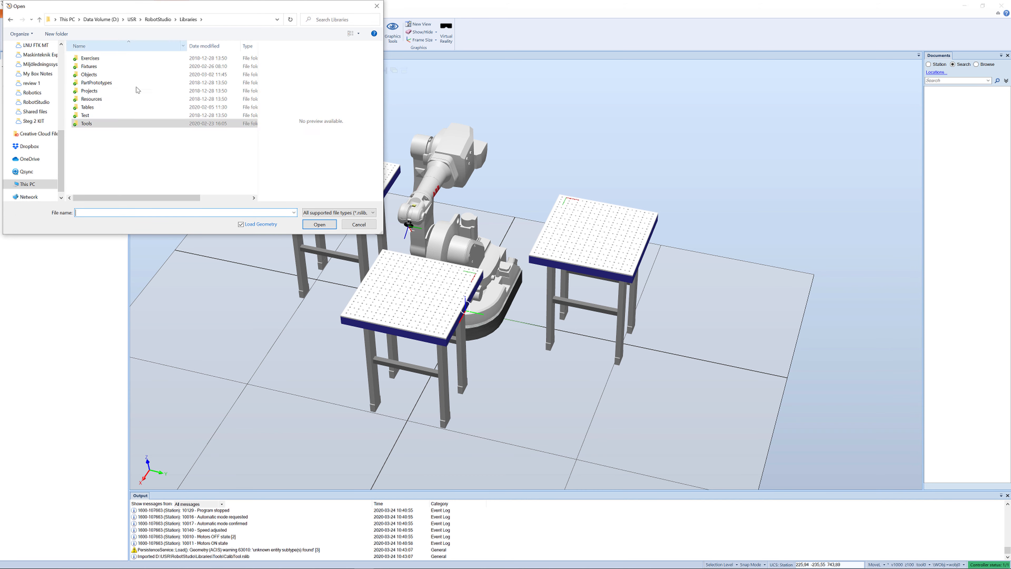
pyautogui.doubleClick(88, 74)
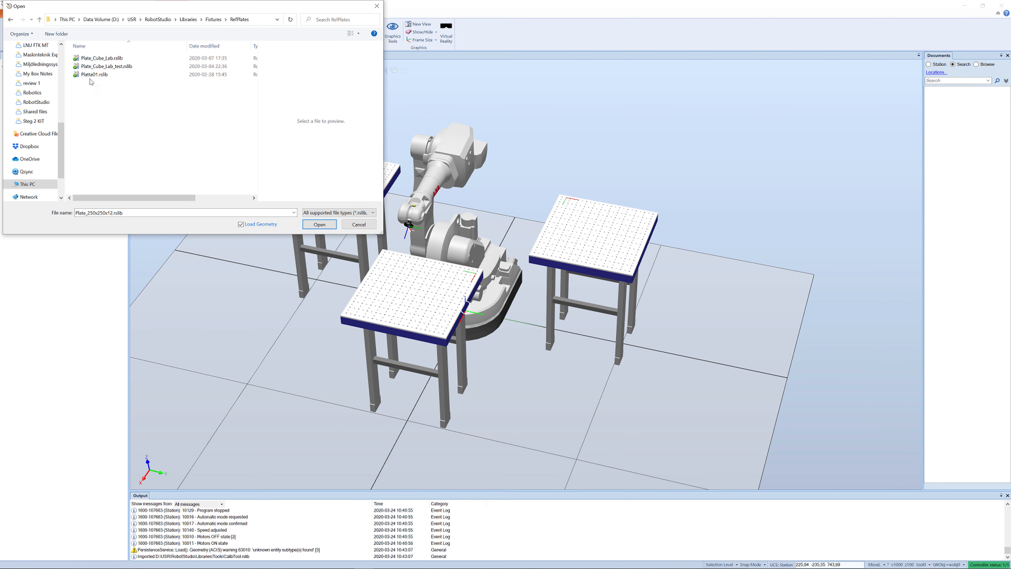
pyautogui.click(91, 75)
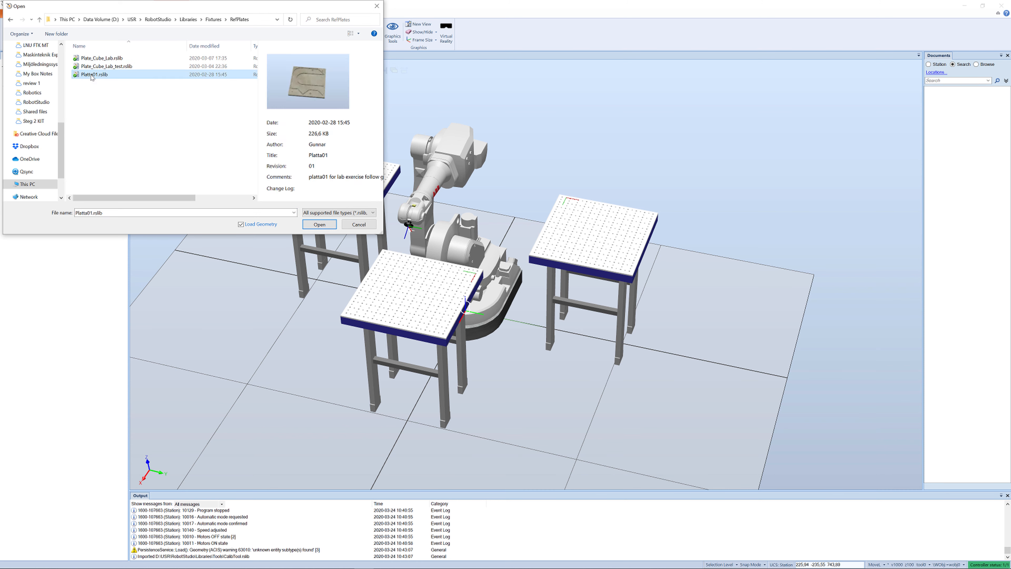
pyautogui.click(323, 225)
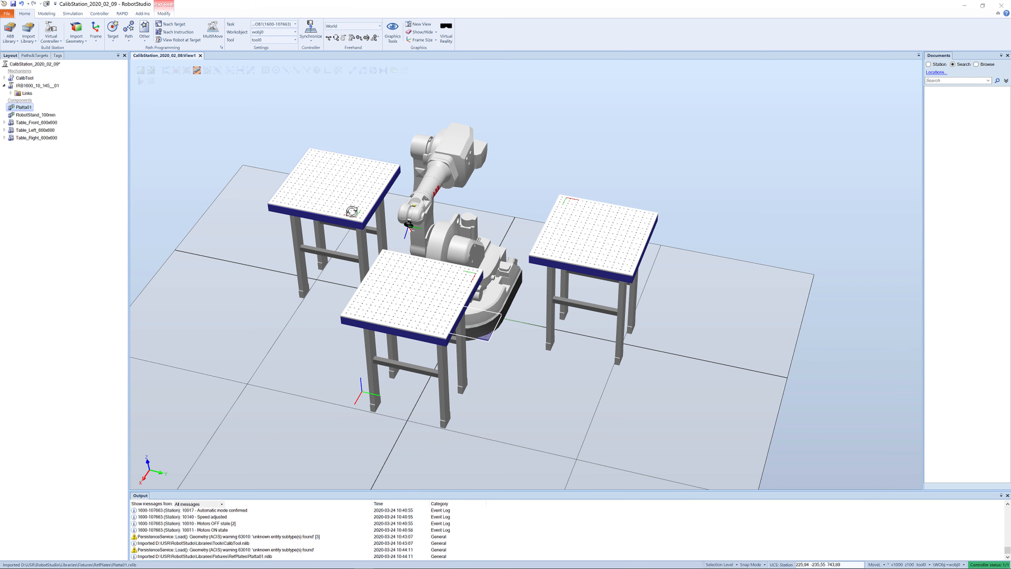
pyautogui.moveTo(351, 212)
pyautogui.keyDown('ctrl'); pyautogui.keyDown('shift'); pyautogui.mouseDown()
pyautogui.moveTo(326, 213)
pyautogui.moveTo(357, 210)
pyautogui.moveTo(357, 226)
pyautogui.mouseUp(); pyautogui.keyUp('shift'); pyautogui.keyUp('ctrl')
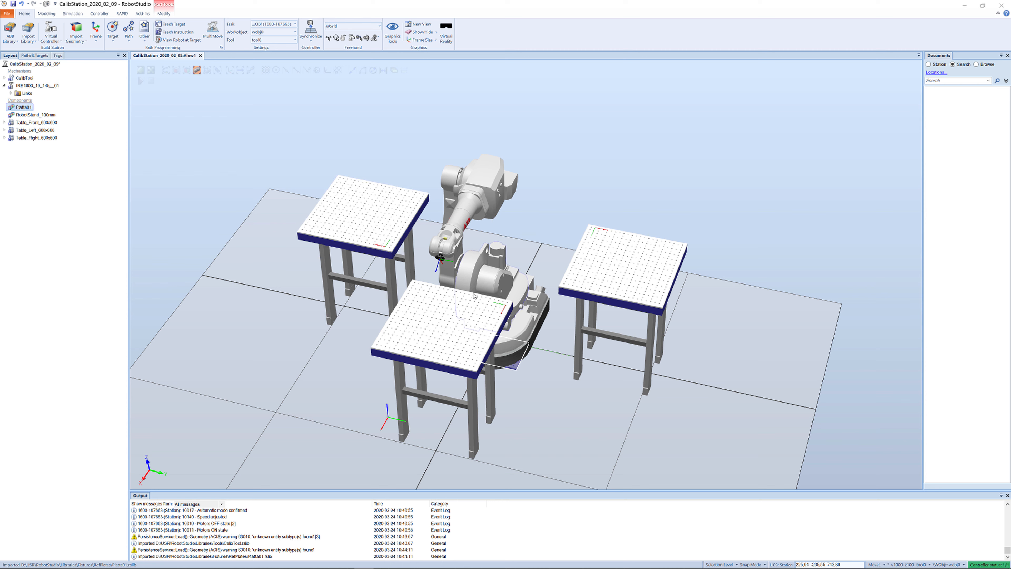
pyautogui.scroll(10, 443, 258)
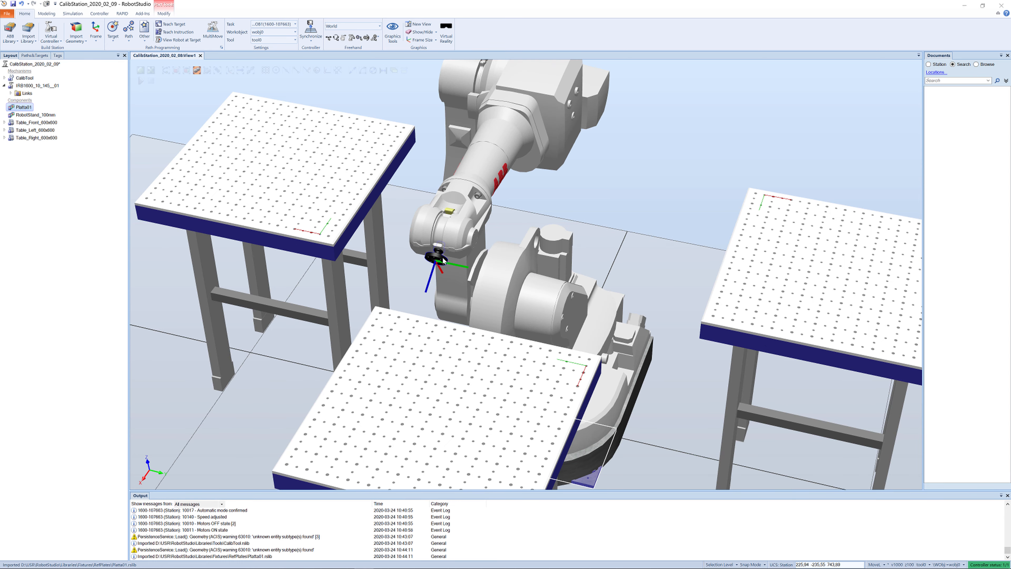
# Attach CalibTool to the flange of the IRB1600 robot and update the tool's position to match.
pyautogui.scroll(5, 442, 258)
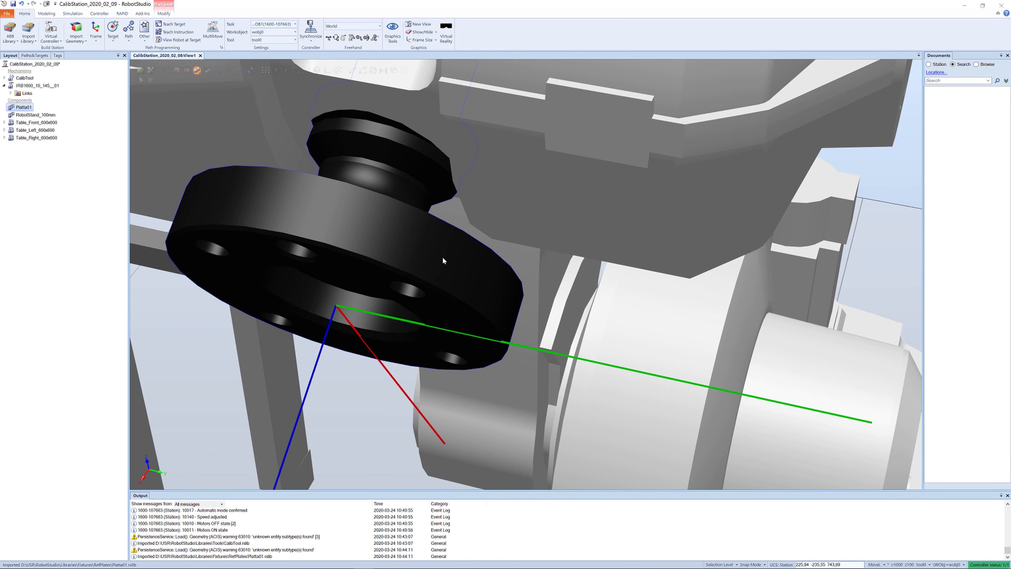
pyautogui.scroll(-8, 443, 260)
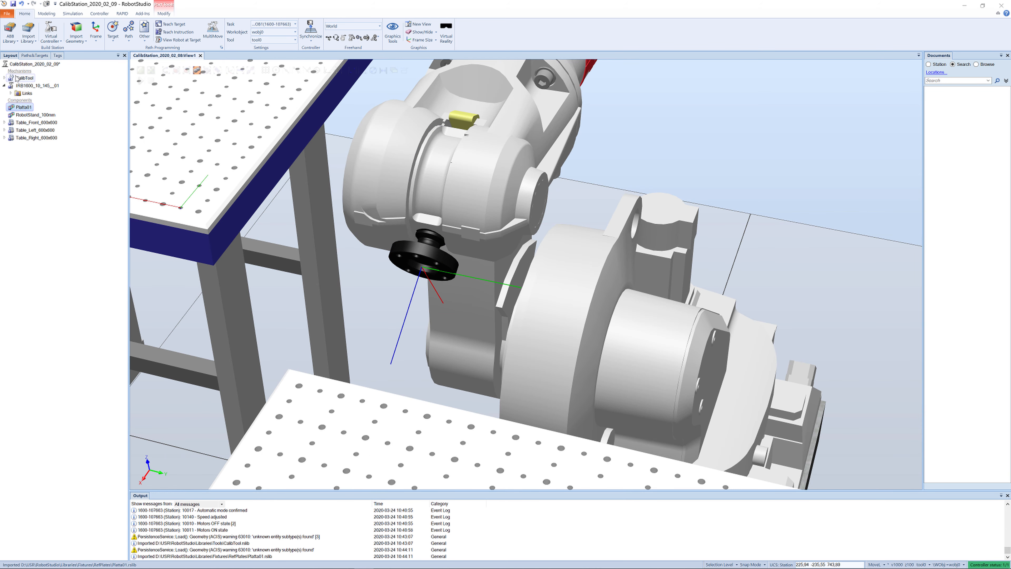
pyautogui.moveTo(13, 80); pyautogui.dragTo(17, 88)
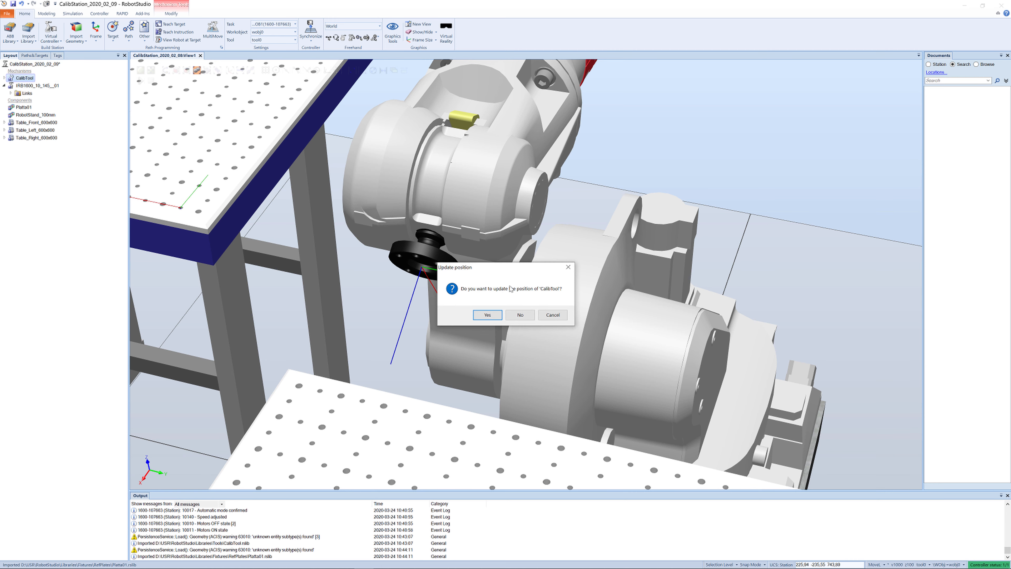
pyautogui.click(482, 315)
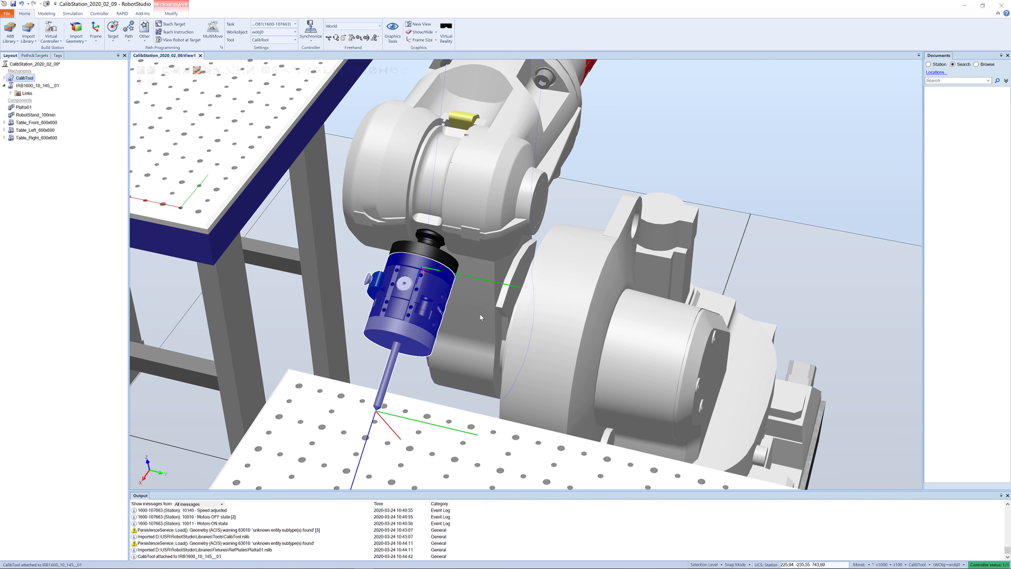
# Examine the attached calibration tool and its coordinate frame from several angles, including a close-up of the tool body.
pyautogui.click(728, 161)
pyautogui.moveTo(544, 230)
pyautogui.keyDown('ctrl'); pyautogui.keyDown('shift'); pyautogui.mouseDown()
pyautogui.moveTo(524, 229)
pyautogui.moveTo(563, 224)
pyautogui.moveTo(532, 235)
pyautogui.mouseUp(); pyautogui.keyUp('shift'); pyautogui.keyUp('ctrl')
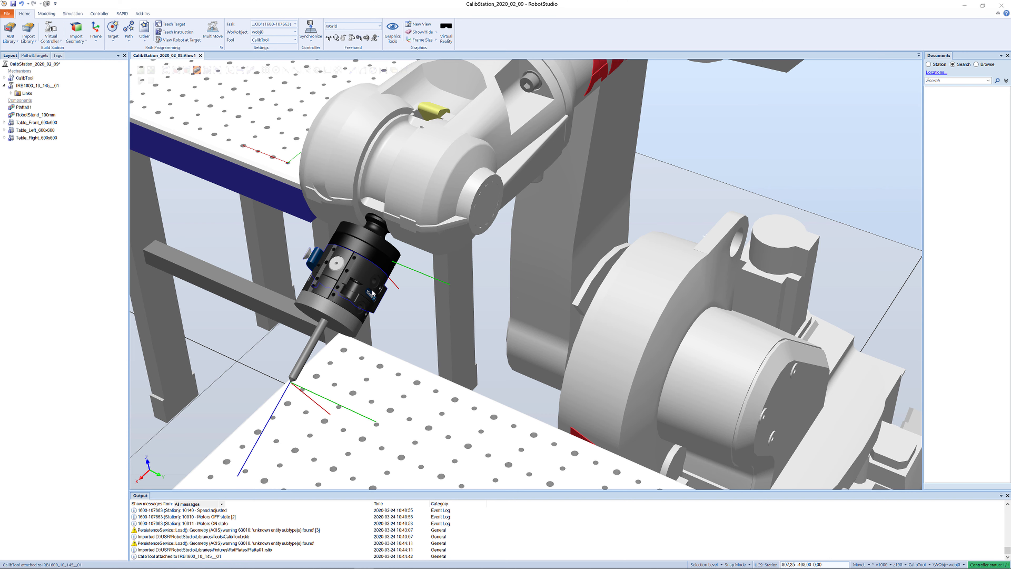
pyautogui.keyDown('ctrl'); pyautogui.keyDown('shift'); pyautogui.moveTo(373, 294); pyautogui.dragTo(389, 293); pyautogui.keyUp('shift'); pyautogui.keyUp('ctrl')
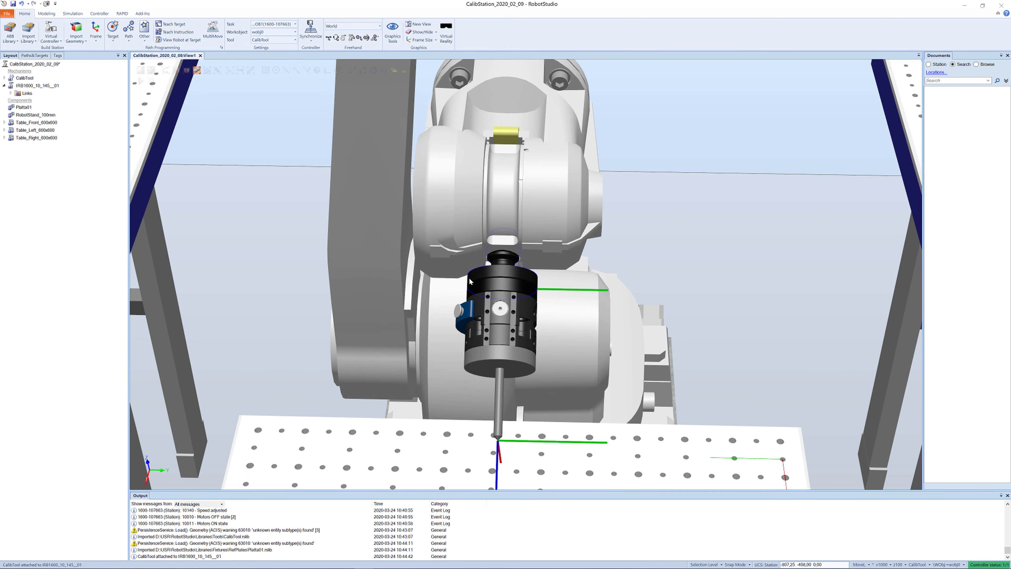
pyautogui.keyDown('ctrl'); pyautogui.keyDown('shift'); pyautogui.moveTo(467, 278); pyautogui.dragTo(445, 275); pyautogui.keyUp('shift'); pyautogui.keyUp('ctrl')
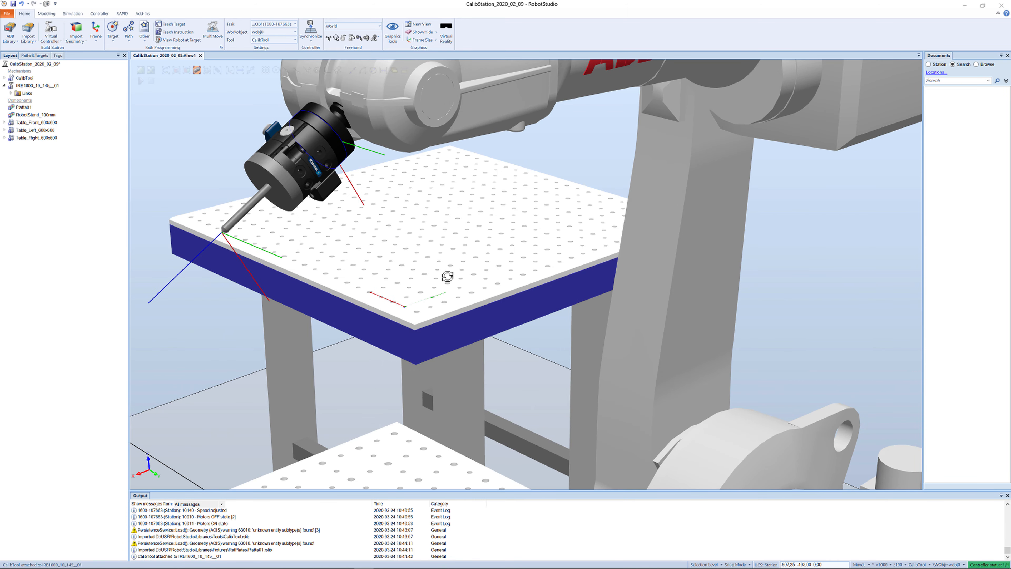
pyautogui.scroll(8, 449, 272)
pyautogui.scroll(-6, 477, 290)
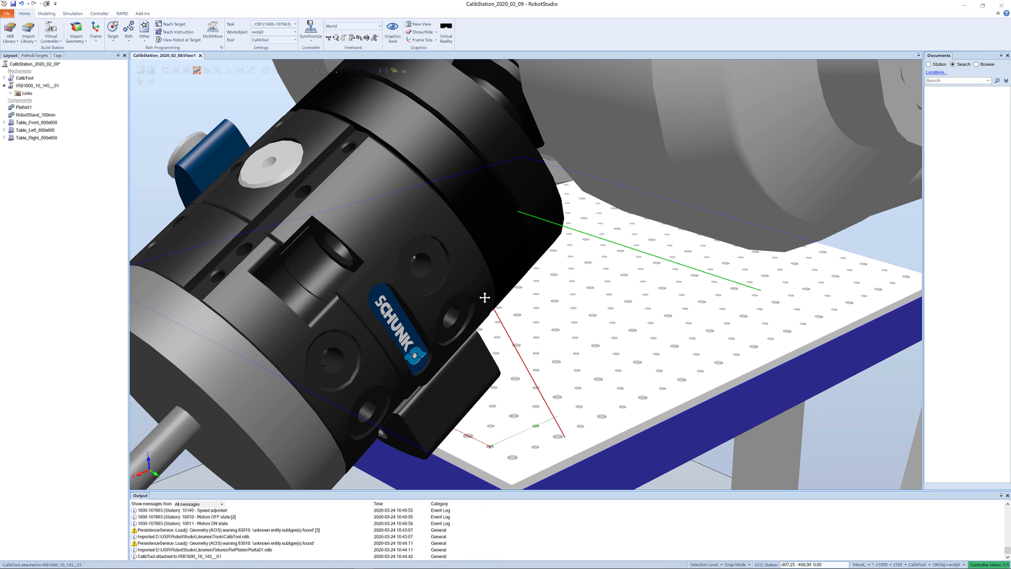
pyautogui.scroll(-10, 488, 294)
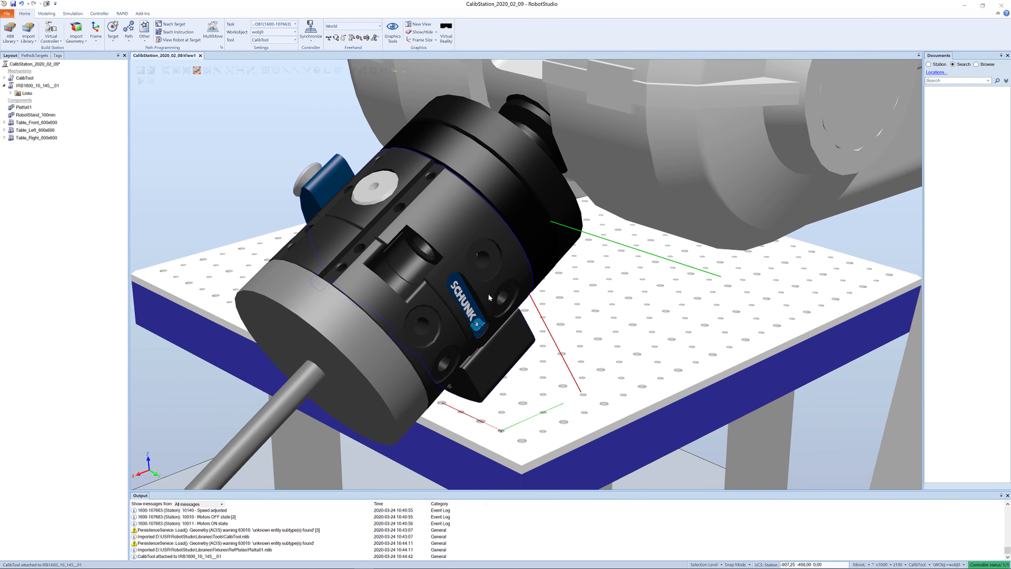
pyautogui.scroll(-3, 488, 293)
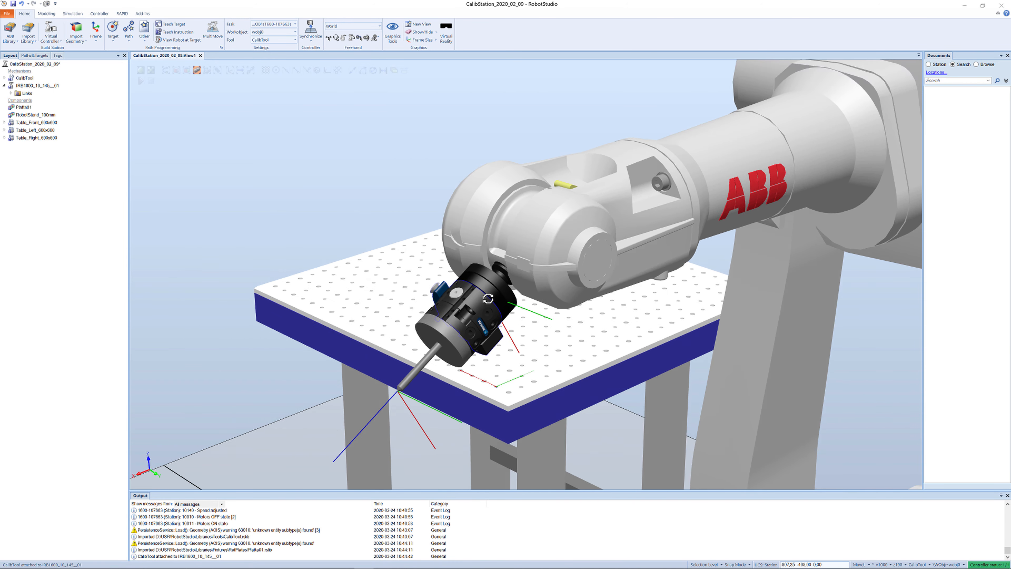
pyautogui.moveTo(488, 293)
pyautogui.keyDown('ctrl'); pyautogui.keyDown('shift'); pyautogui.mouseDown()
pyautogui.moveTo(455, 275)
pyautogui.moveTo(463, 267)
pyautogui.moveTo(497, 285)
pyautogui.mouseUp(); pyautogui.keyUp('shift'); pyautogui.keyUp('ctrl')
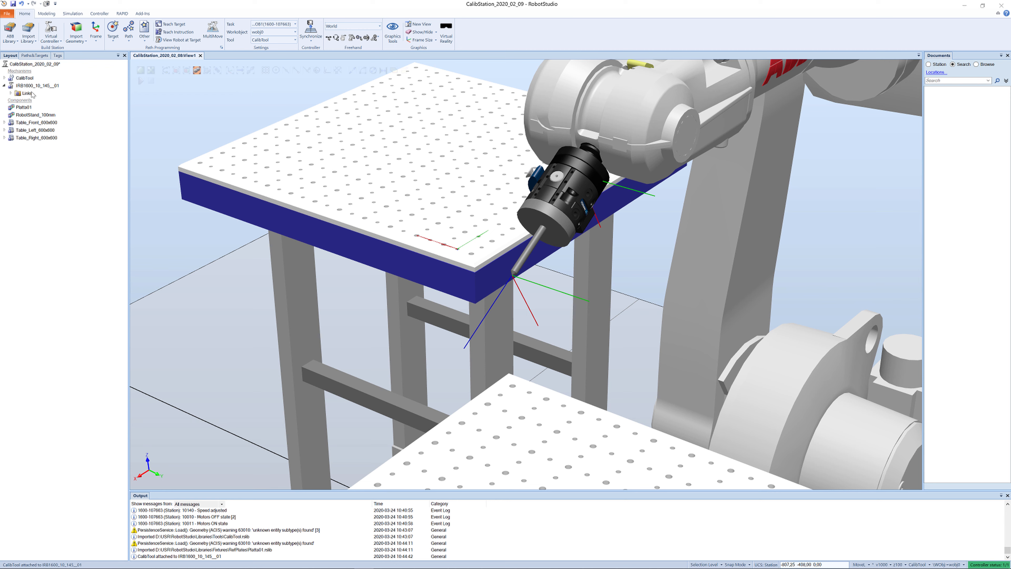
# Locate the reference plate Platta01 and inspect the top board of Table_Left_600x600 from the opposite side of the station.
pyautogui.click(15, 110)
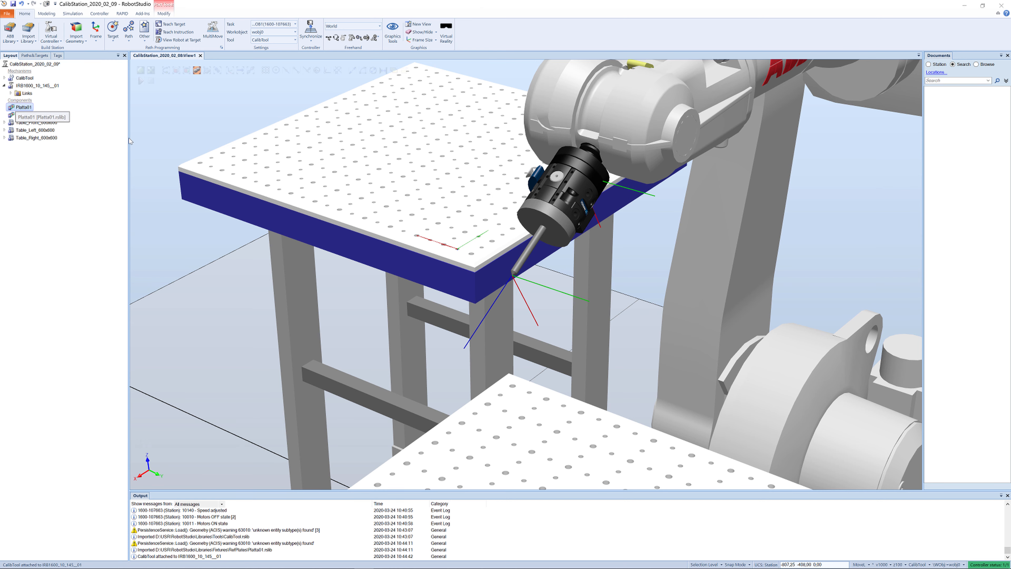
pyautogui.scroll(-9, 570, 207)
pyautogui.keyDown('ctrl'); pyautogui.keyDown('shift'); pyautogui.moveTo(620, 220); pyautogui.dragTo(607, 223); pyautogui.keyUp('shift'); pyautogui.keyUp('ctrl')
pyautogui.keyDown('ctrl'); pyautogui.moveTo(544, 230); pyautogui.dragTo(560, 226); pyautogui.keyUp('ctrl')
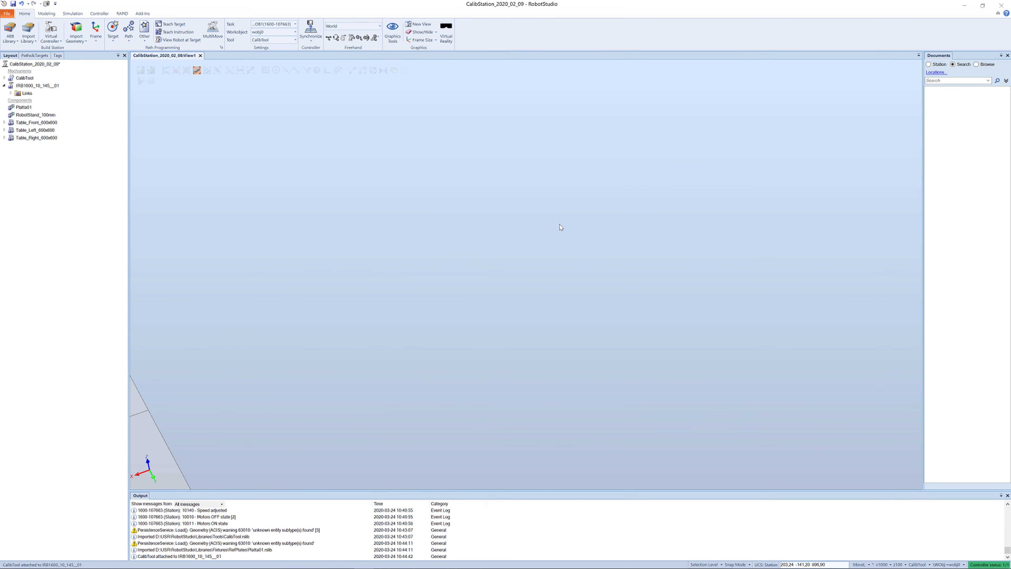
pyautogui.scroll(-6, 555, 225)
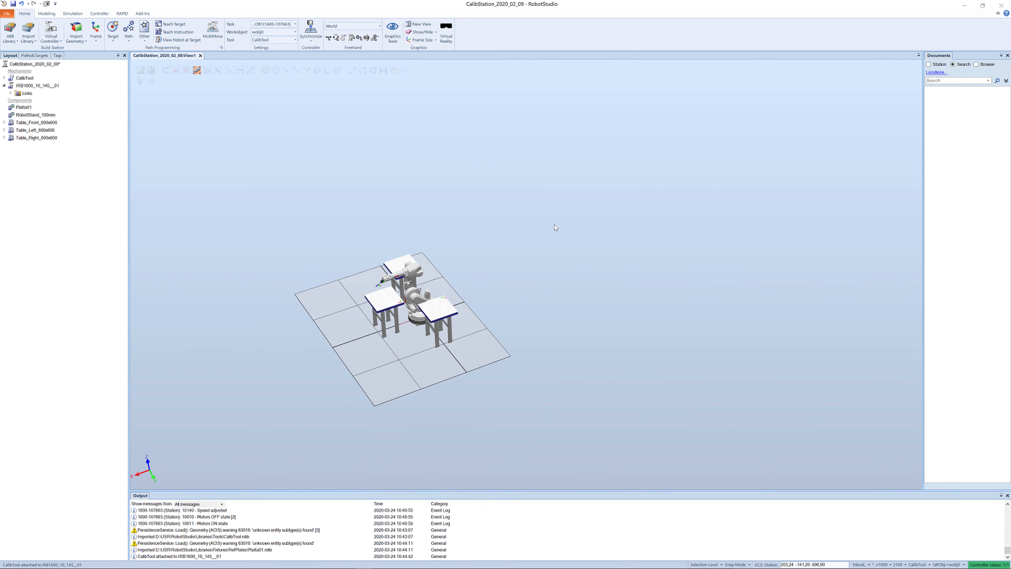
pyautogui.rightClick(443, 303)
pyautogui.click(458, 309)
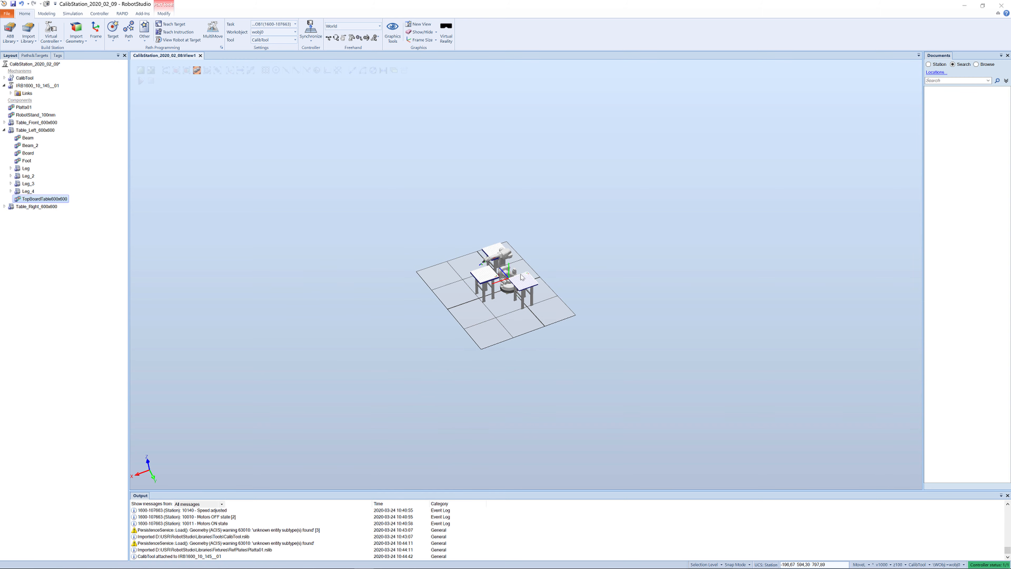
pyautogui.scroll(10, 543, 268)
pyautogui.keyDown('ctrl'); pyautogui.keyDown('shift'); pyautogui.moveTo(526, 276); pyautogui.dragTo(400, 250); pyautogui.keyUp('shift'); pyautogui.keyUp('ctrl')
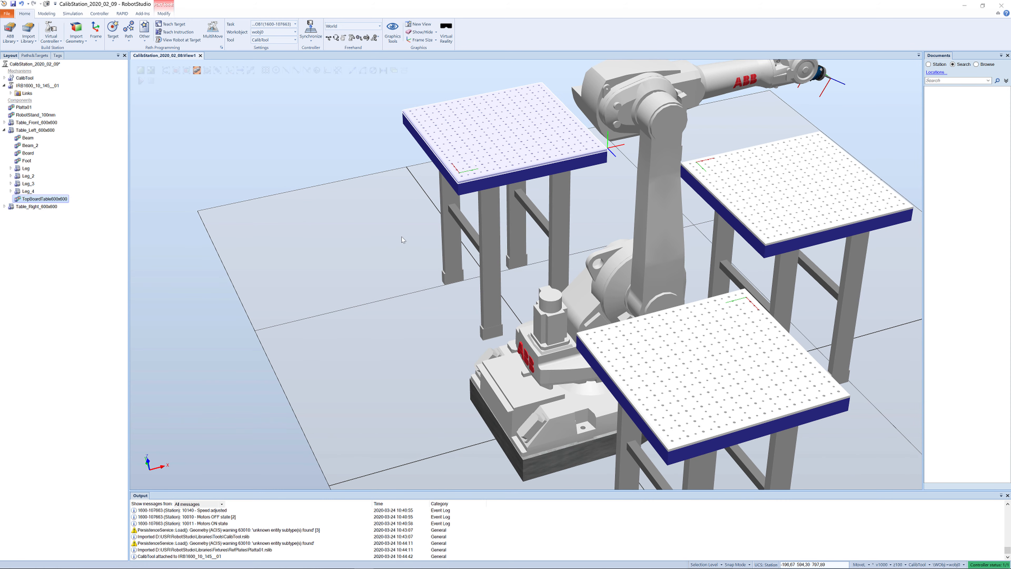
pyautogui.scroll(-3, 415, 234)
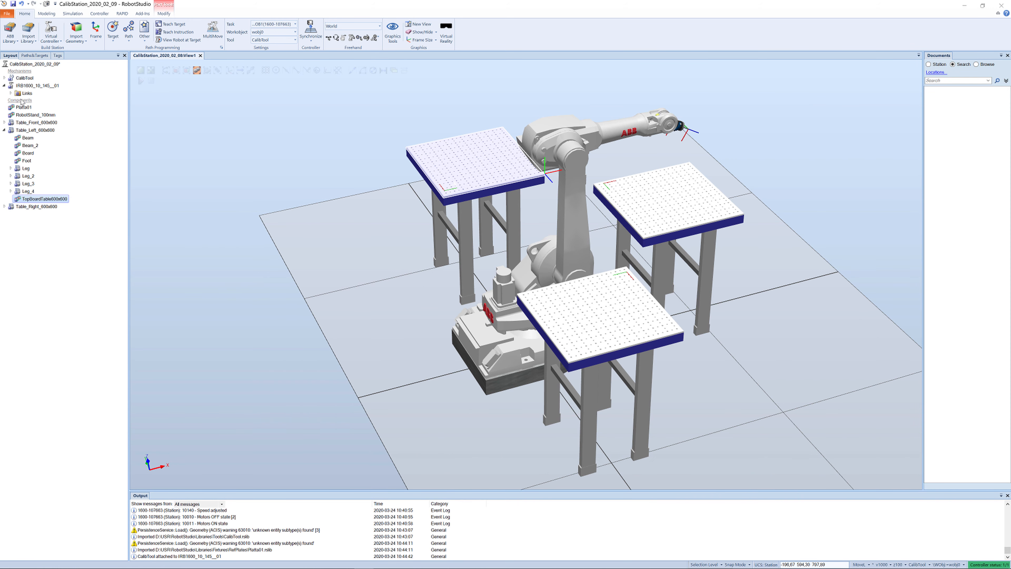
# Start a one-point placement of the reference plate Platta01 in world coordinates with centre snapping enabled.
pyautogui.click(19, 107)
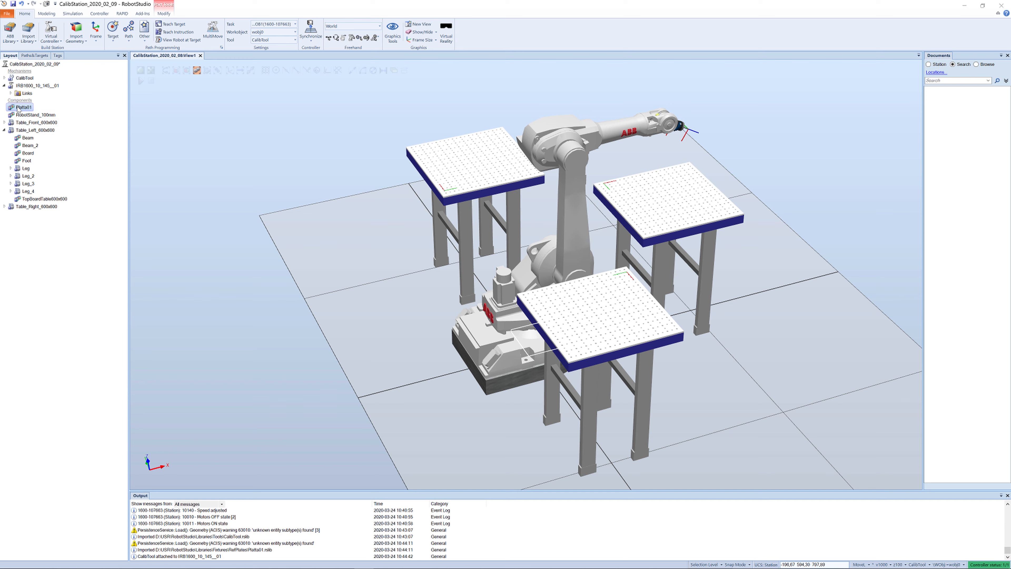
pyautogui.rightClick(18, 108)
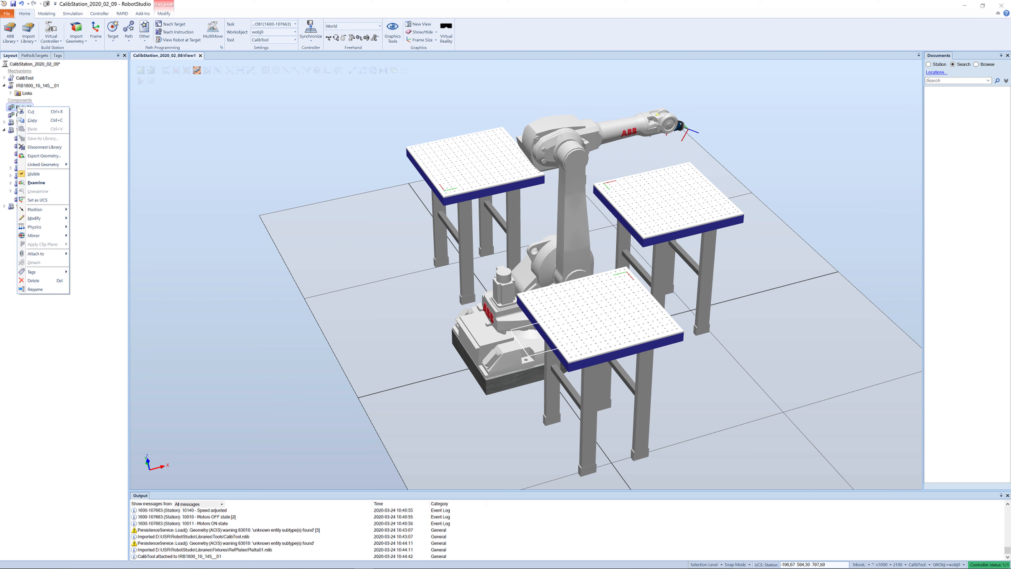
pyautogui.moveTo(60, 211)
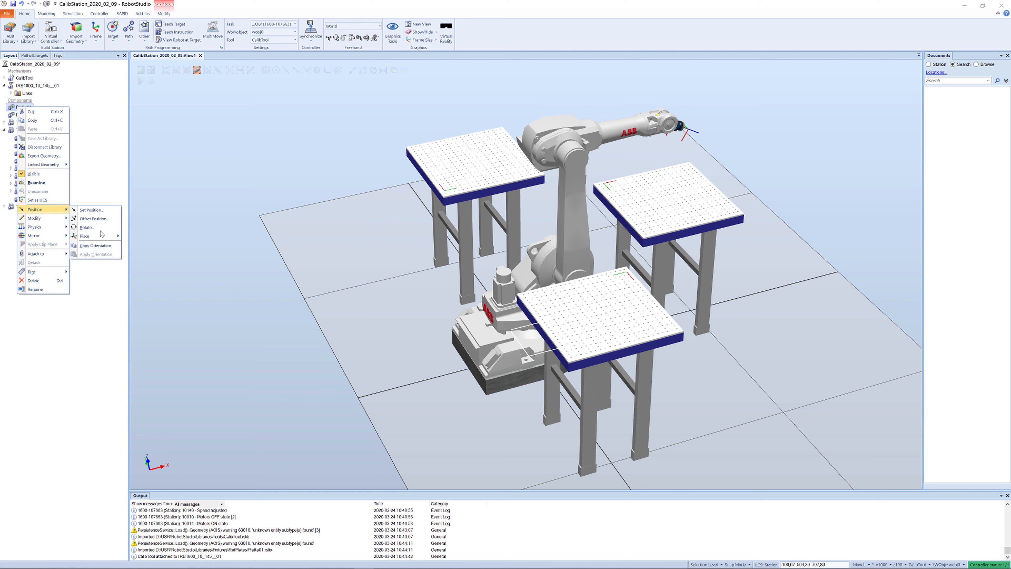
pyautogui.moveTo(104, 238)
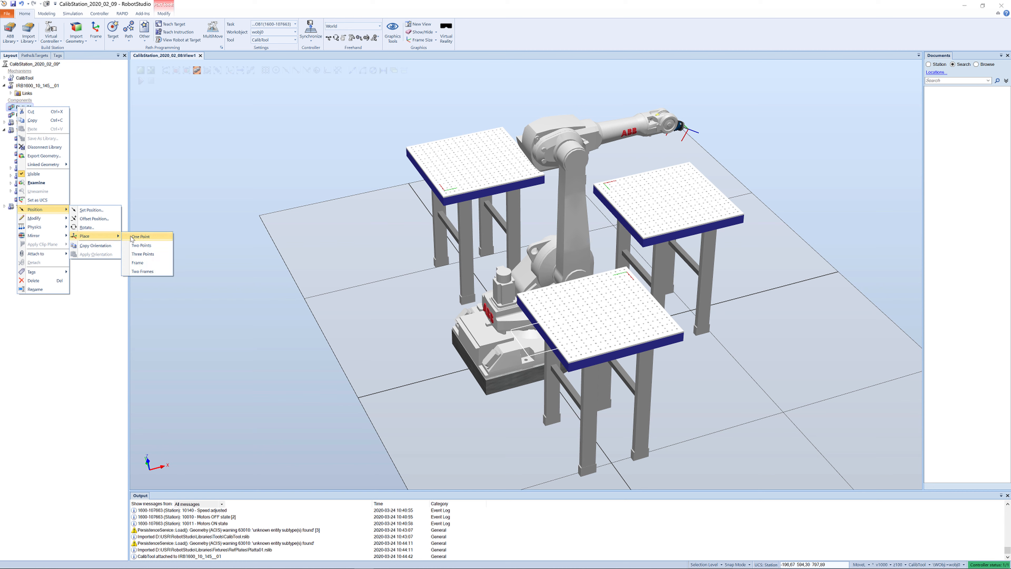
pyautogui.click(139, 236)
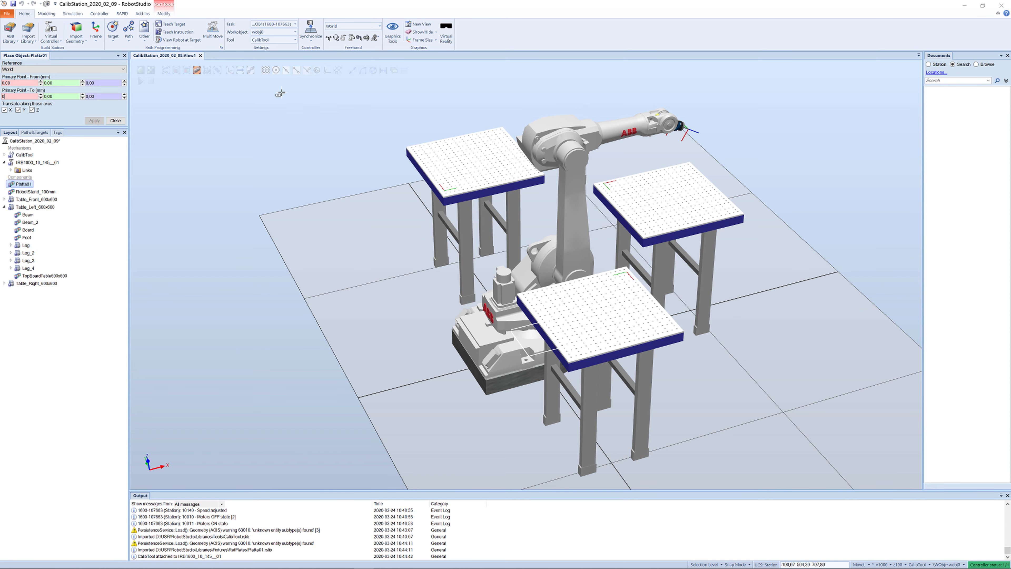
pyautogui.scroll(3, 280, 92)
pyautogui.scroll(2, 280, 92)
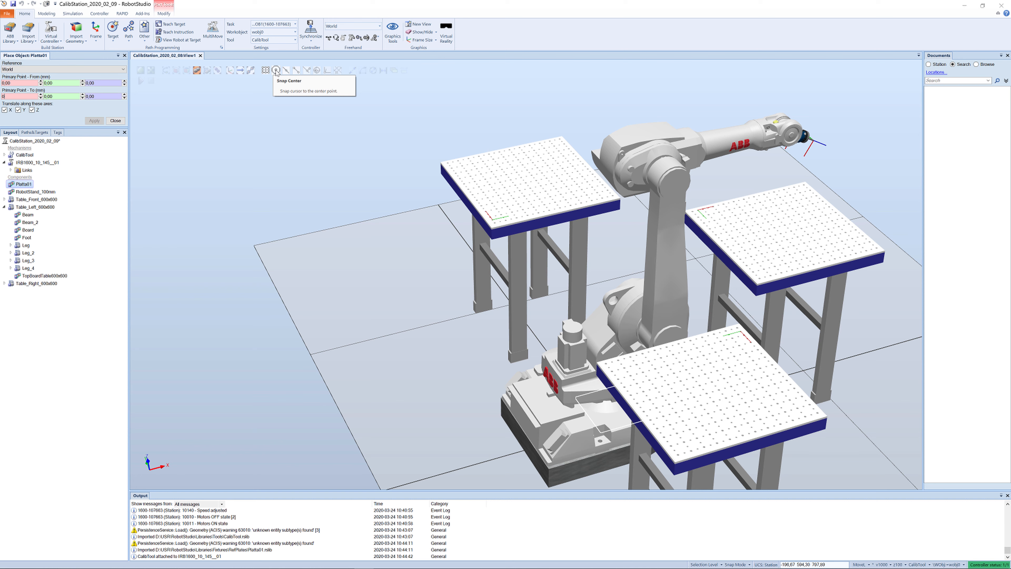
pyautogui.click(276, 71)
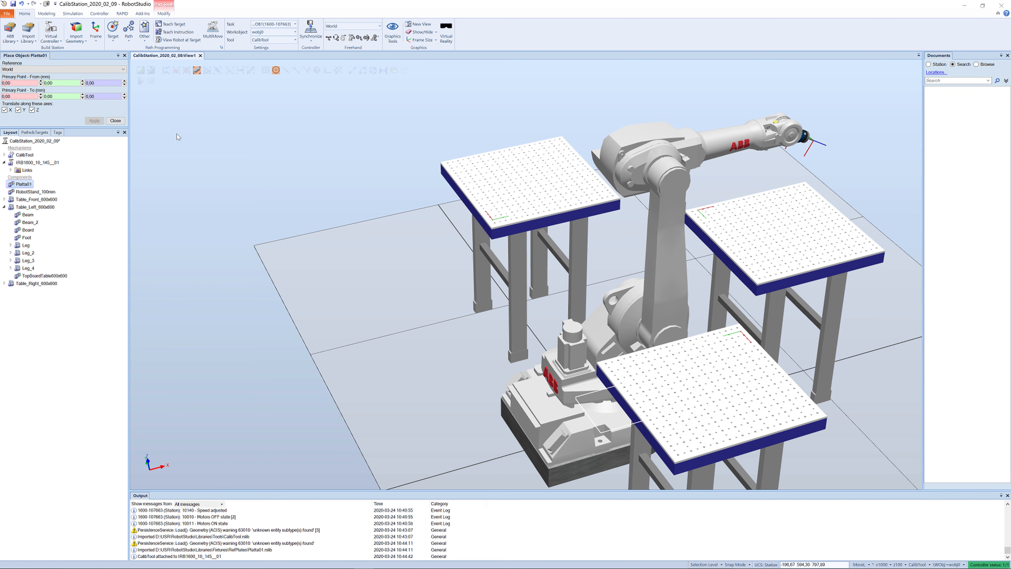
# Place Platta01 with its origin at the centre of the corner hole marked by the left table's frame, and finish the placement.
pyautogui.click(13, 97)
pyautogui.scroll(5, 507, 208)
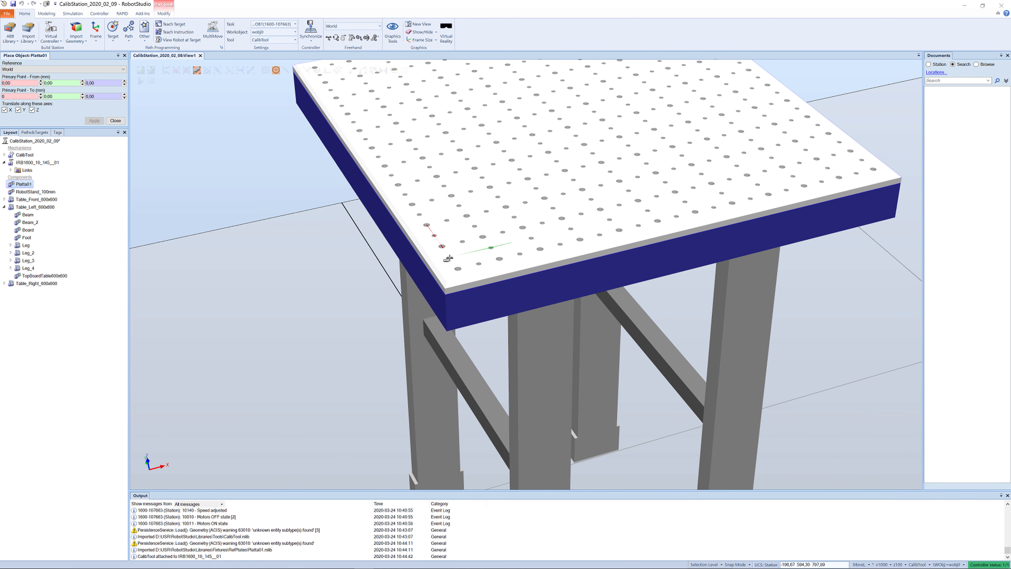
pyautogui.click(449, 258)
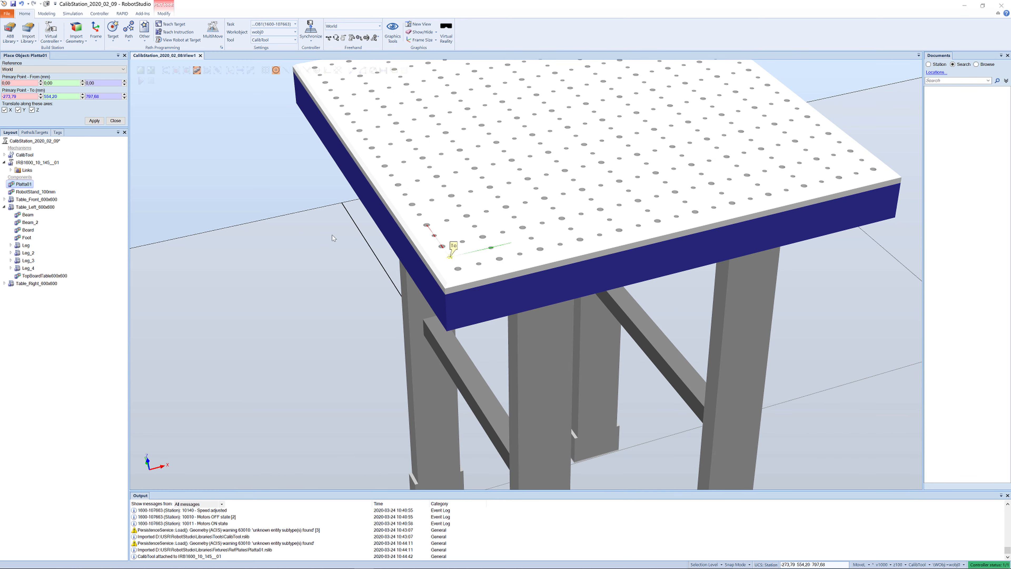
pyautogui.click(94, 120)
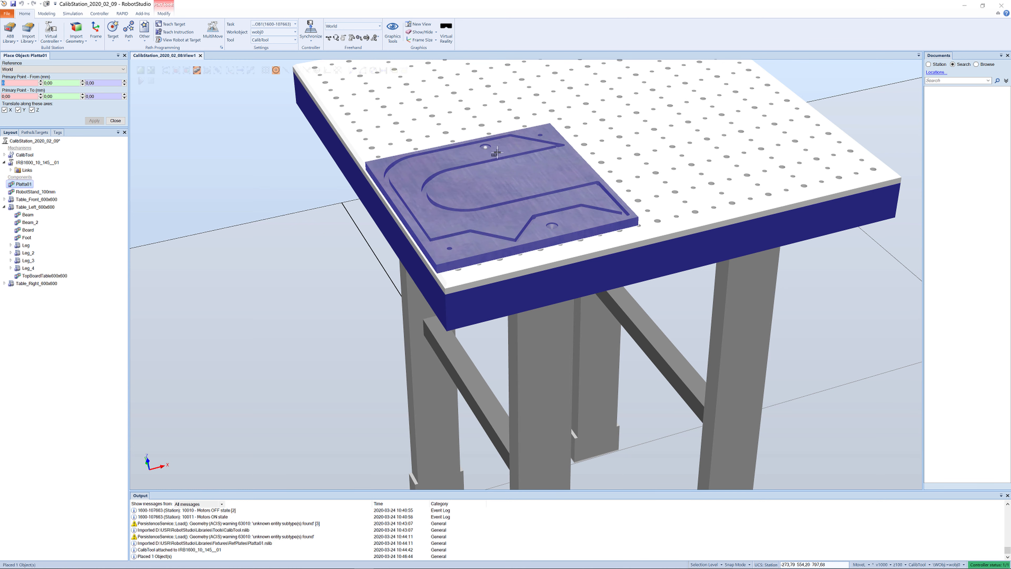
pyautogui.scroll(-3, 499, 154)
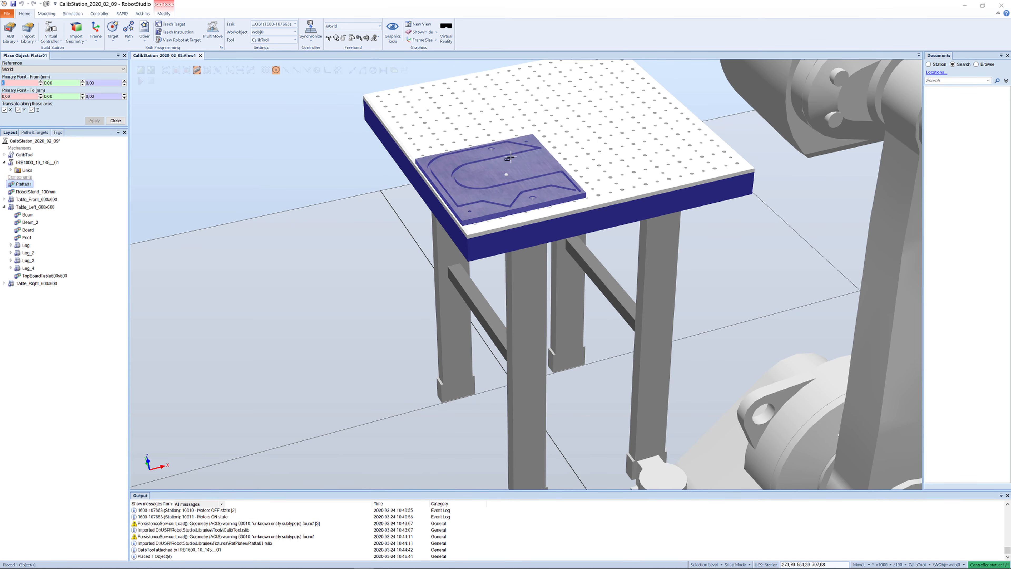
pyautogui.keyDown('ctrl'); pyautogui.keyDown('shift'); pyautogui.moveTo(511, 156); pyautogui.dragTo(520, 201); pyautogui.keyUp('shift'); pyautogui.keyUp('ctrl')
pyautogui.scroll(5, 540, 208)
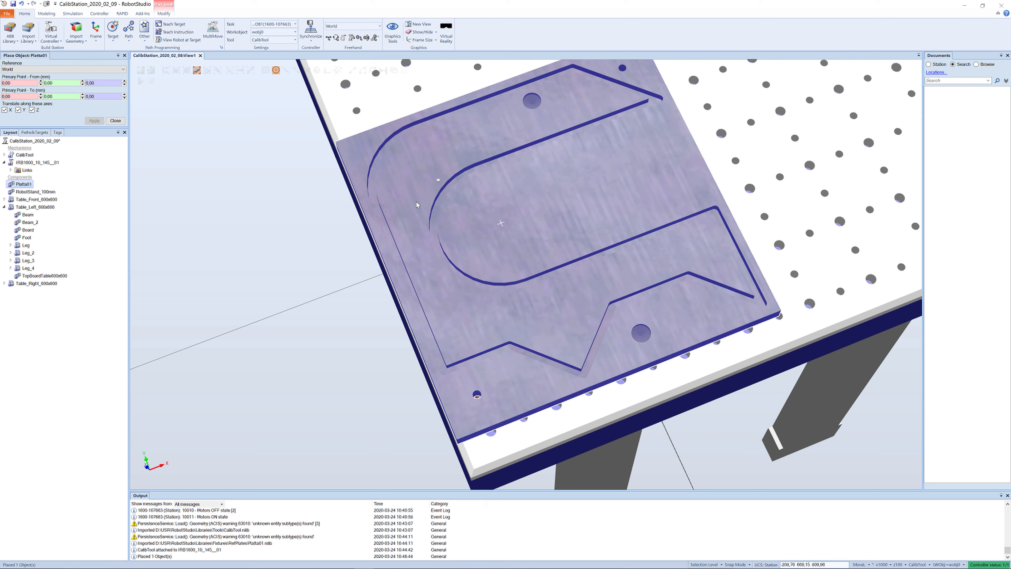
pyautogui.click(115, 120)
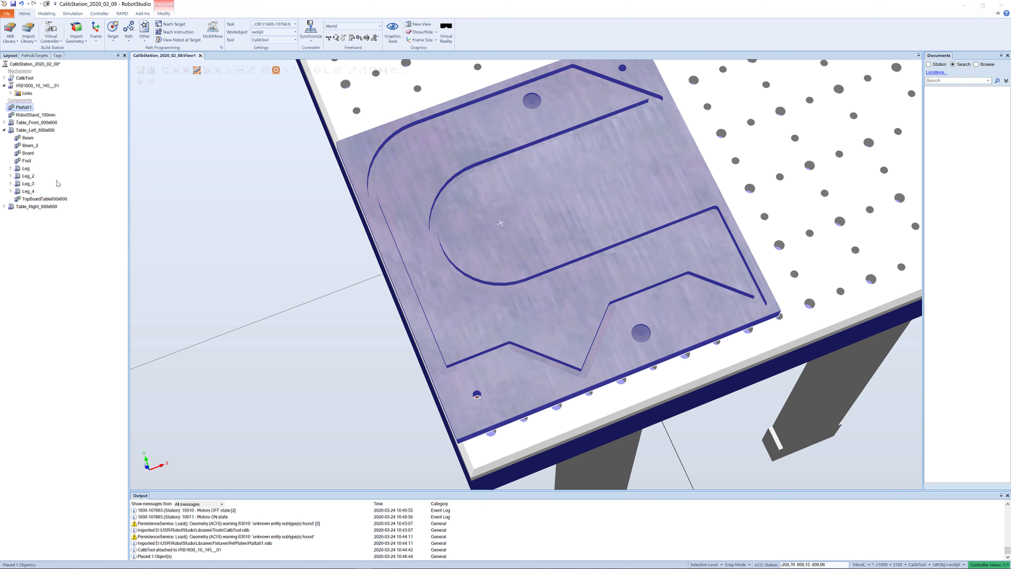
# Offset the reference plate Platta01 by 125 mm in X and 125 mm in Y relative to its local frame.
pyautogui.rightClick(12, 108)
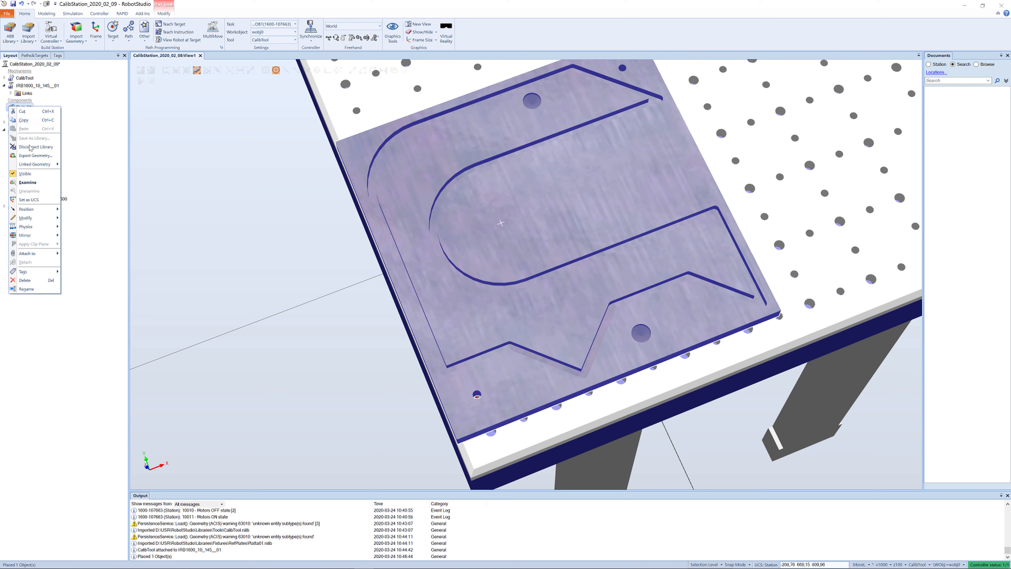
pyautogui.moveTo(43, 211)
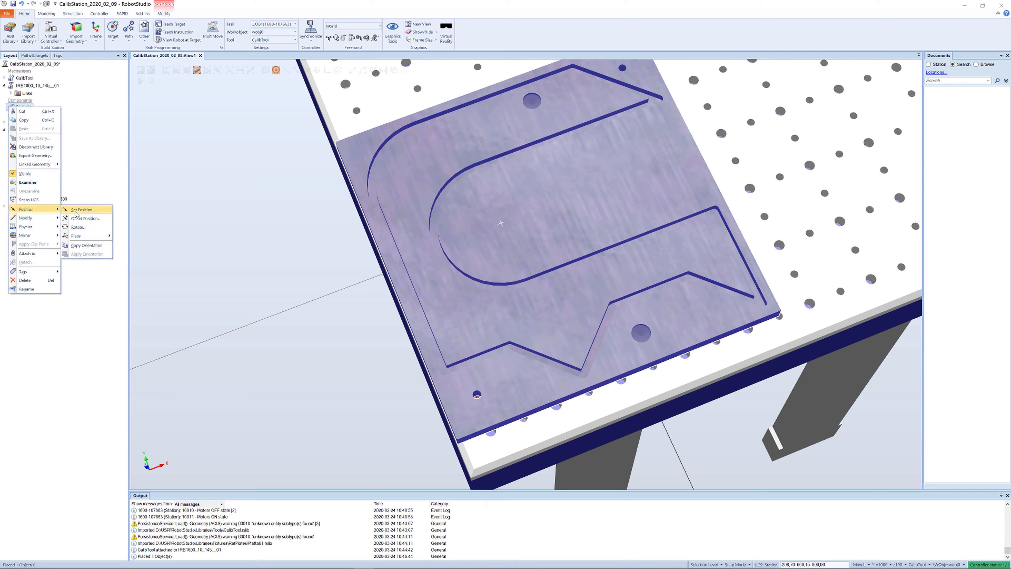
pyautogui.click(85, 218)
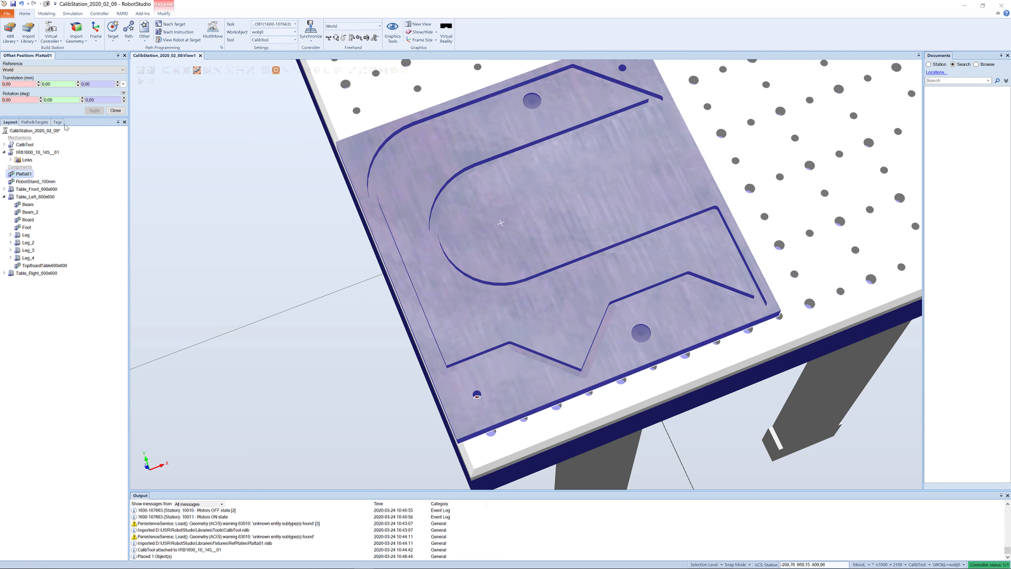
pyautogui.click(78, 71)
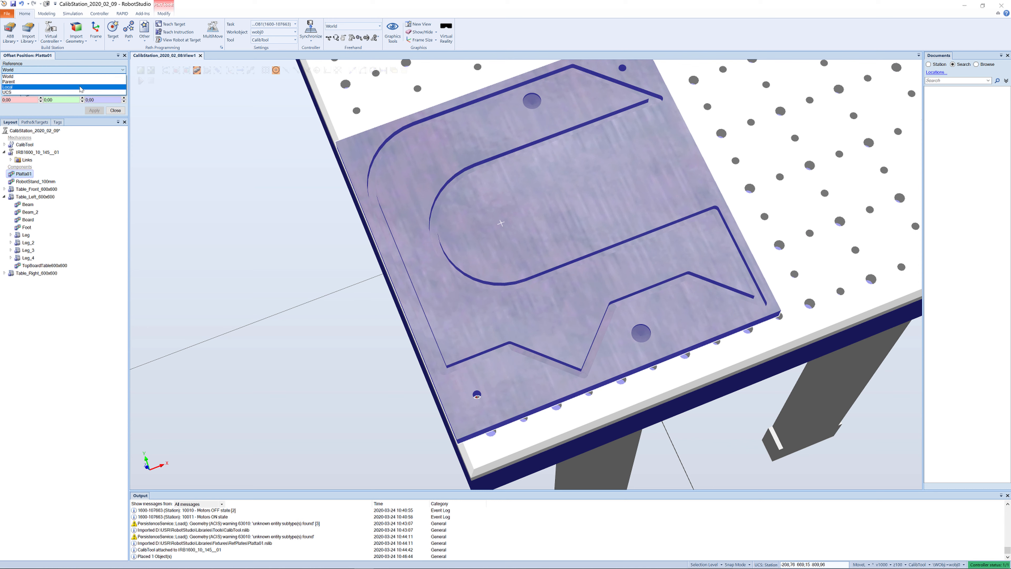
pyautogui.click(81, 88)
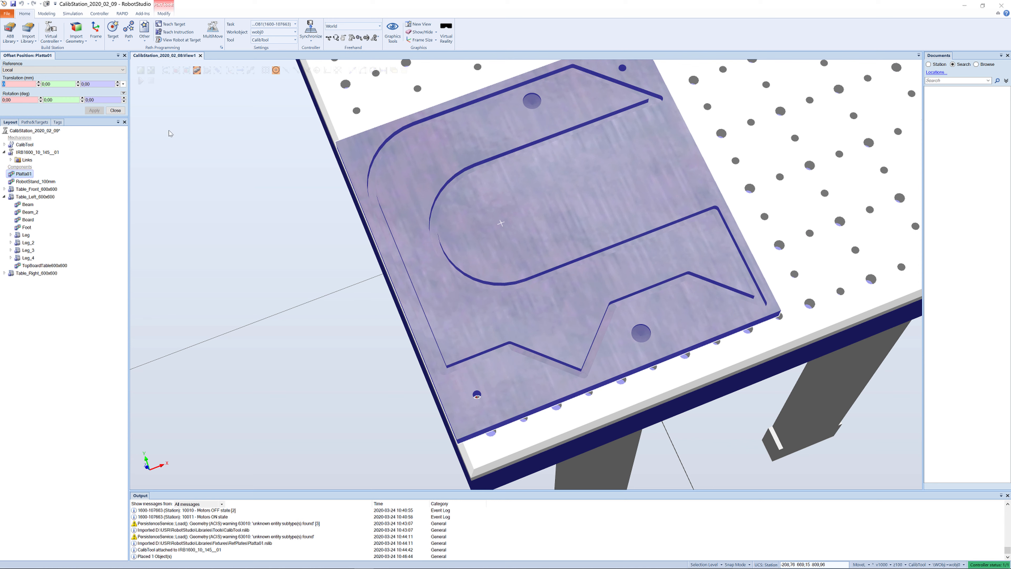
pyautogui.write('125')
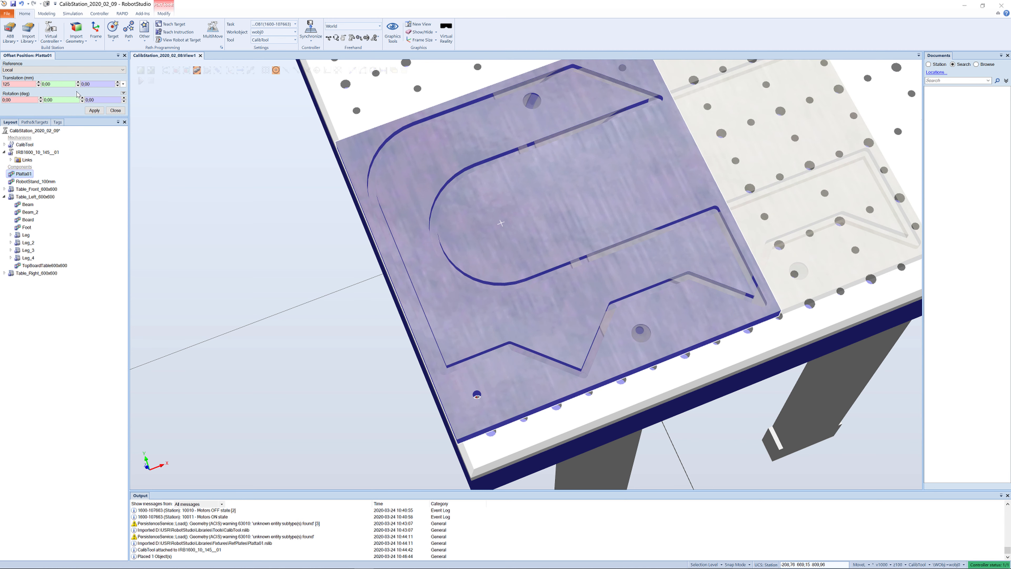
pyautogui.click(41, 84)
pyautogui.write('125')
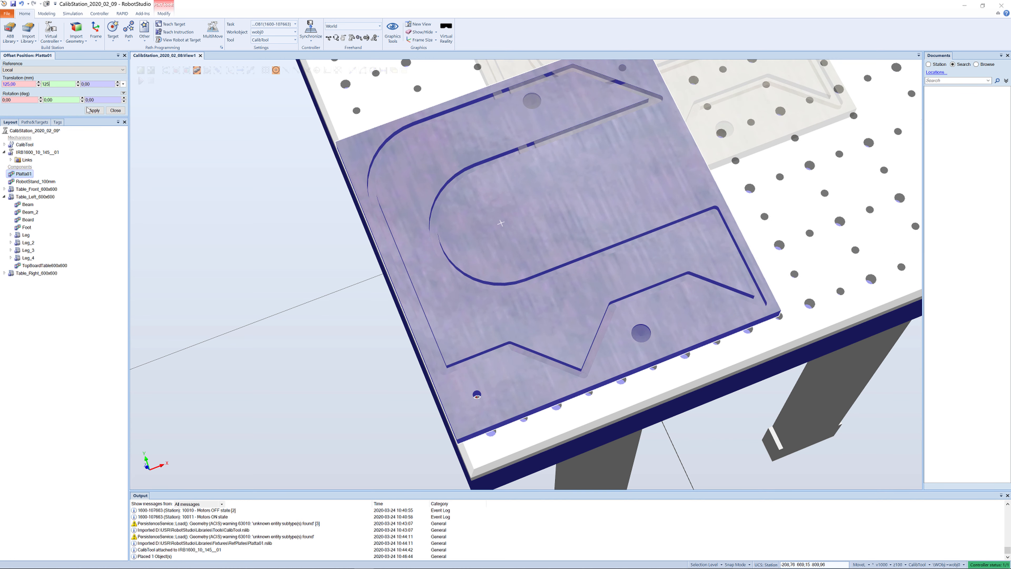
pyautogui.click(94, 111)
pyautogui.scroll(-5, 447, 173)
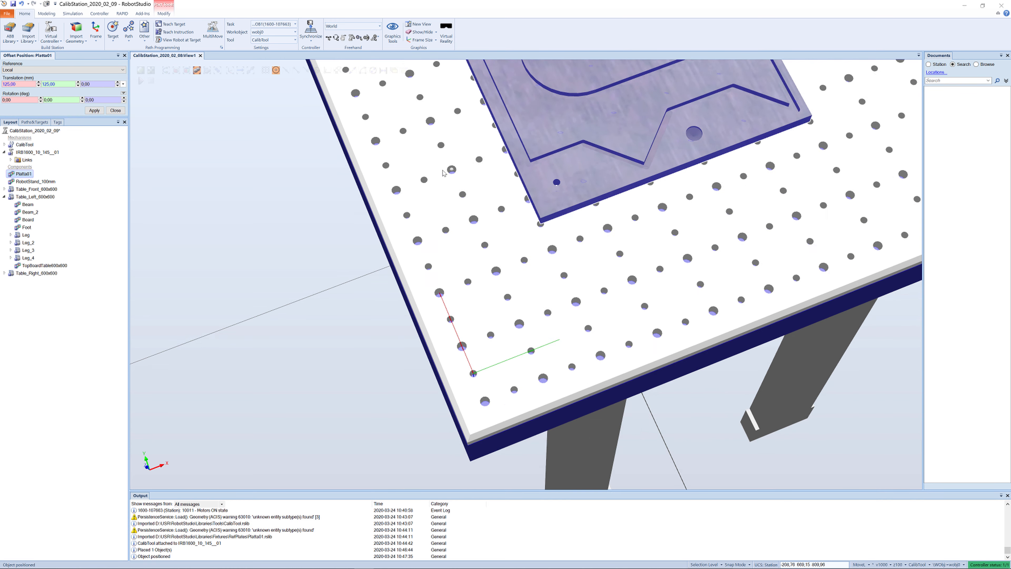
pyautogui.scroll(-3, 447, 173)
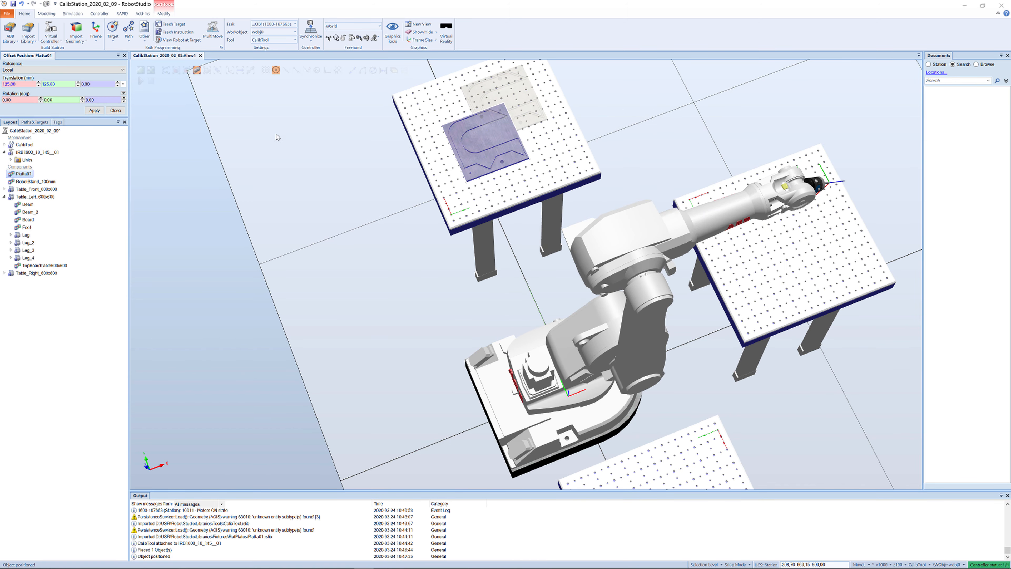
pyautogui.click(116, 110)
# Examine the repositioned reference plate on the left table up close and from several angles, including an overview of the whole station.
pyautogui.keyDown('ctrl'); pyautogui.keyDown('shift'); pyautogui.moveTo(494, 175); pyautogui.dragTo(501, 140); pyautogui.keyUp('shift'); pyautogui.keyUp('ctrl')
pyautogui.scroll(5, 474, 219)
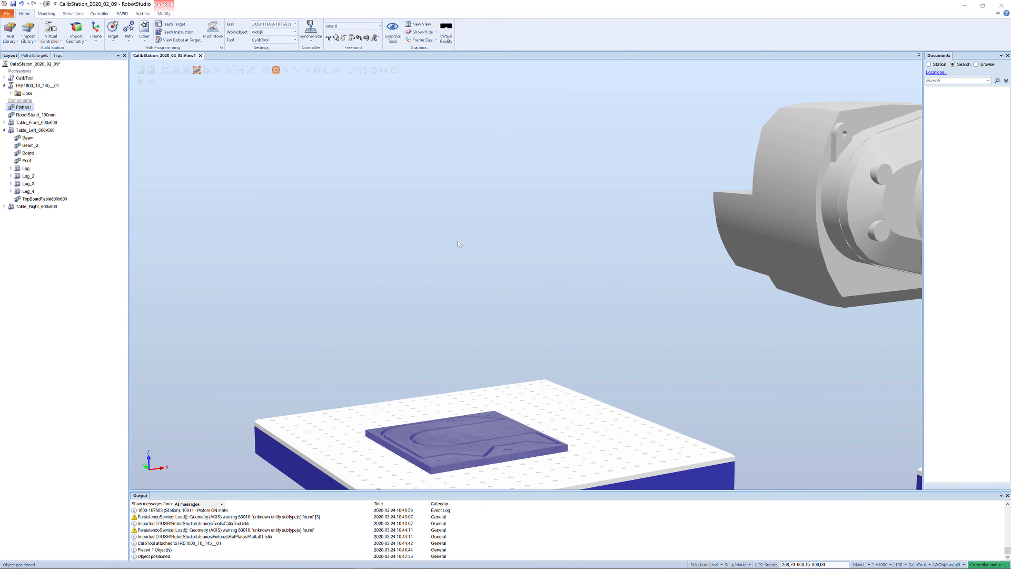
pyautogui.keyDown('ctrl'); pyautogui.keyDown('shift'); pyautogui.moveTo(458, 244); pyautogui.dragTo(430, 297); pyautogui.keyUp('shift'); pyautogui.keyUp('ctrl')
pyautogui.scroll(3, 465, 210)
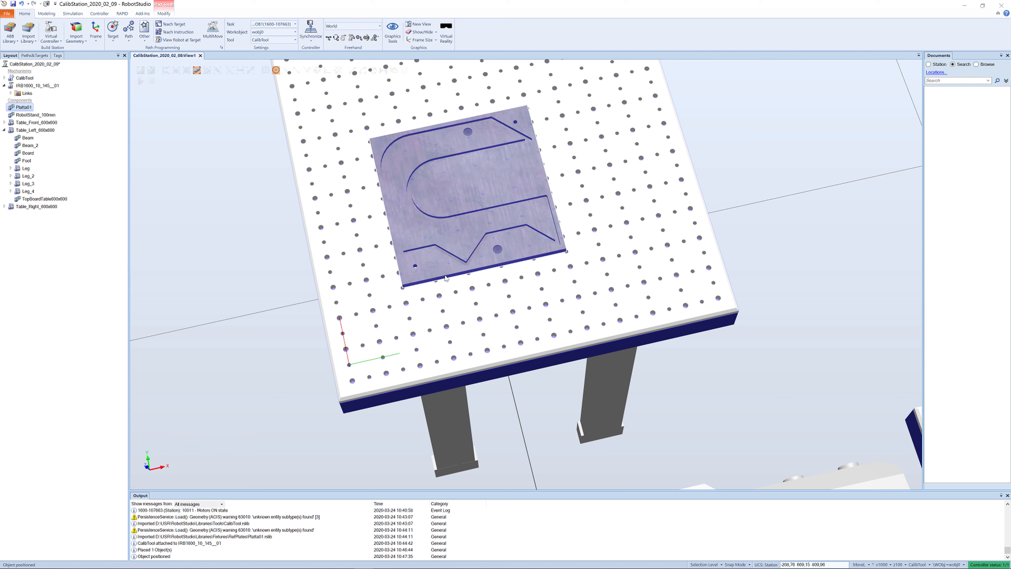
pyautogui.scroll(3, 495, 251)
pyautogui.moveTo(495, 252)
pyautogui.keyDown('ctrl'); pyautogui.mouseDown()
pyautogui.moveTo(501, 282)
pyautogui.moveTo(504, 256)
pyautogui.mouseUp(); pyautogui.keyUp('ctrl')
pyautogui.keyDown('ctrl'); pyautogui.moveTo(503, 256); pyautogui.dragTo(763, 238); pyautogui.keyUp('ctrl')
pyautogui.scroll(-9, 594, 239)
pyautogui.click(562, 244)
pyautogui.keyDown('ctrl'); pyautogui.keyDown('shift'); pyautogui.moveTo(607, 249); pyautogui.dragTo(638, 286); pyautogui.keyUp('shift'); pyautogui.keyUp('ctrl')
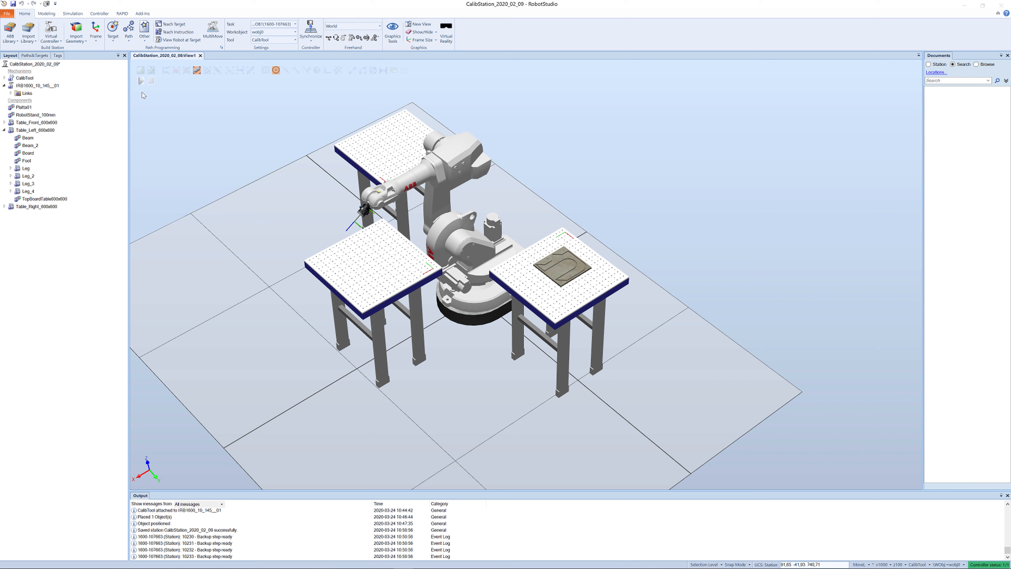
# Save a copy of the station in the Stations folder under the name exercise1_2020-03-24.
pyautogui.click(6, 15)
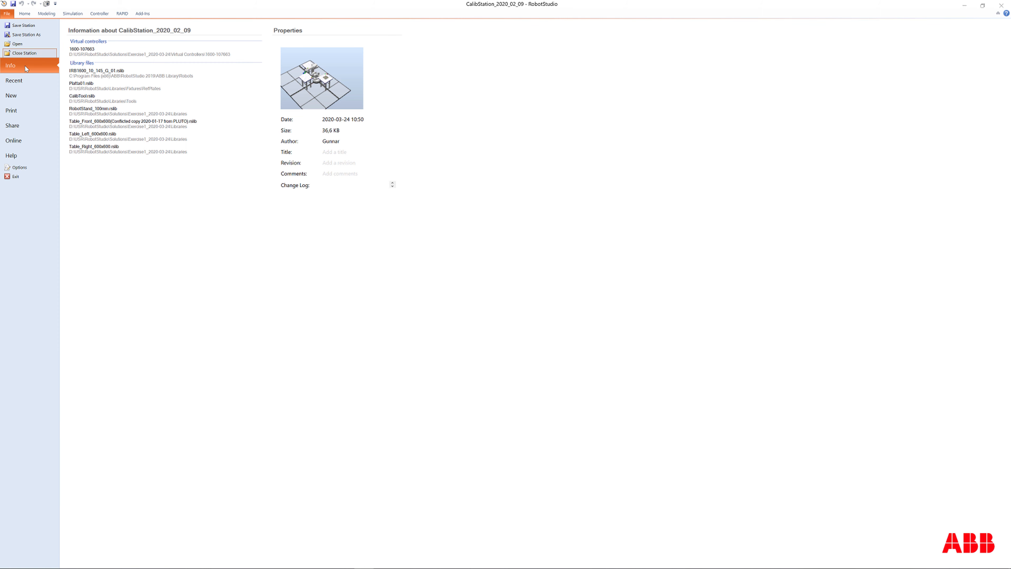
pyautogui.click(26, 35)
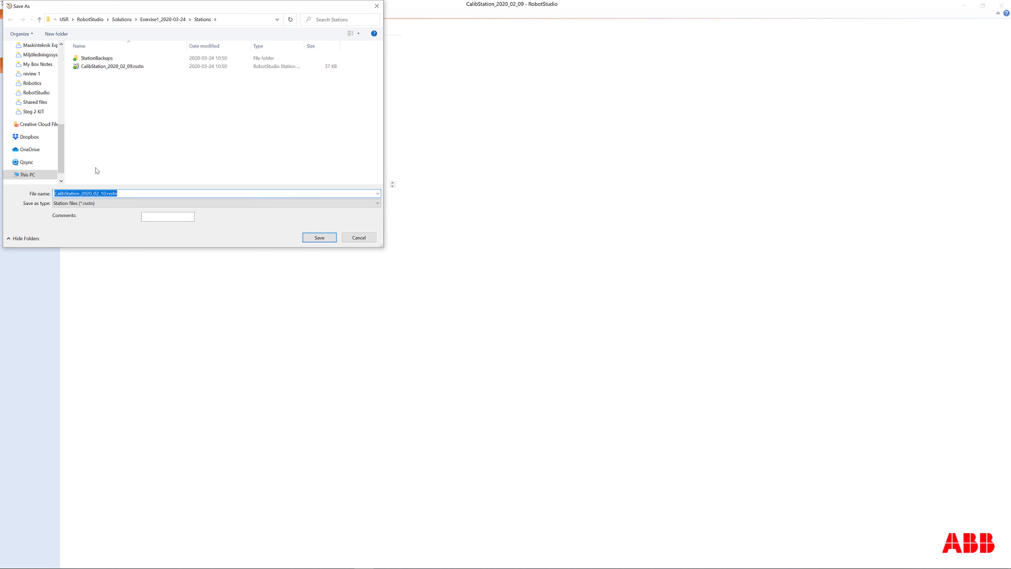
pyautogui.click(101, 194)
pyautogui.moveTo(104, 193); pyautogui.dragTo(18, 203)
pyautogui.write('e')
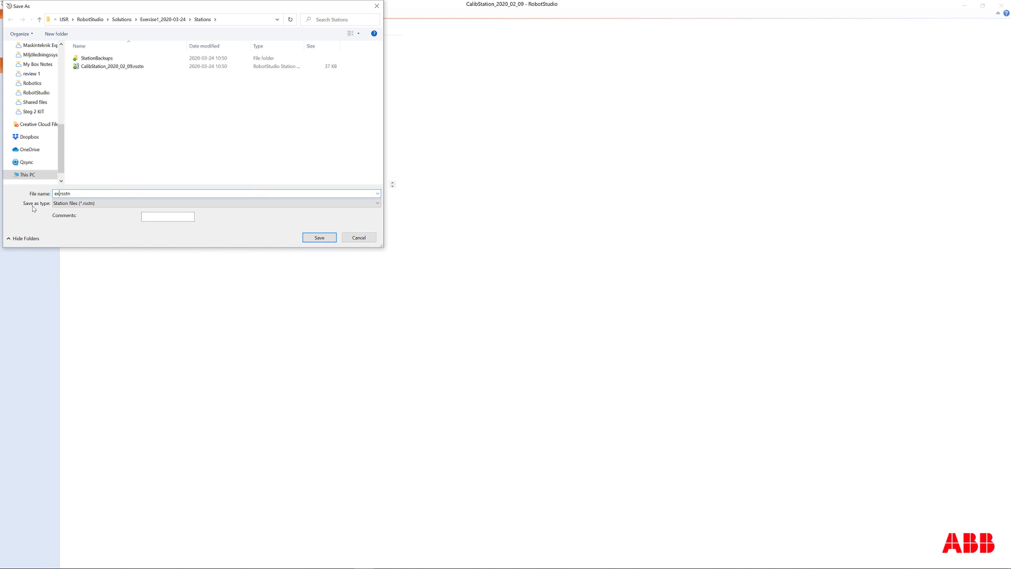
pyautogui.write('xercise1_2020-03-24')
pyautogui.press('Return')
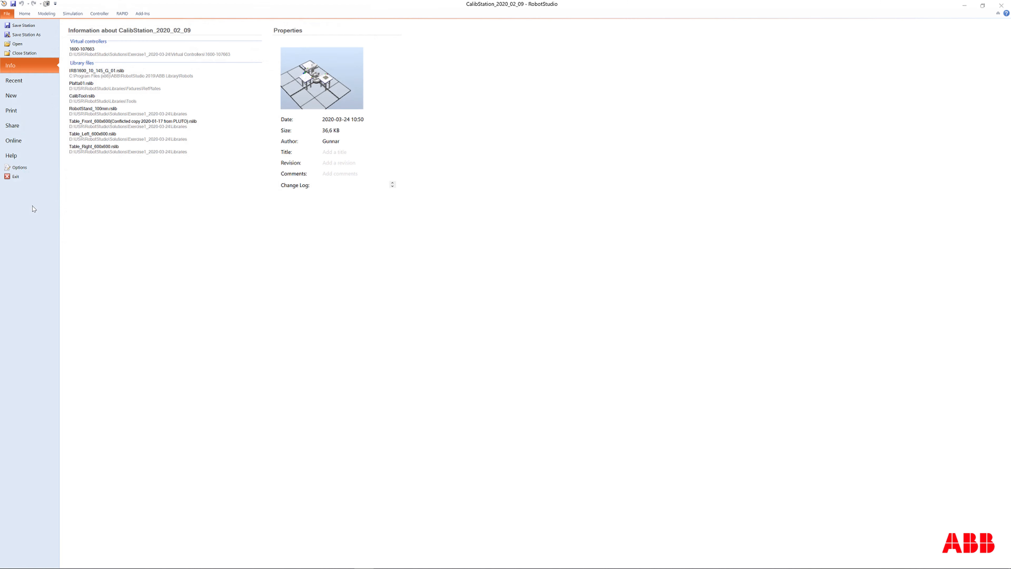